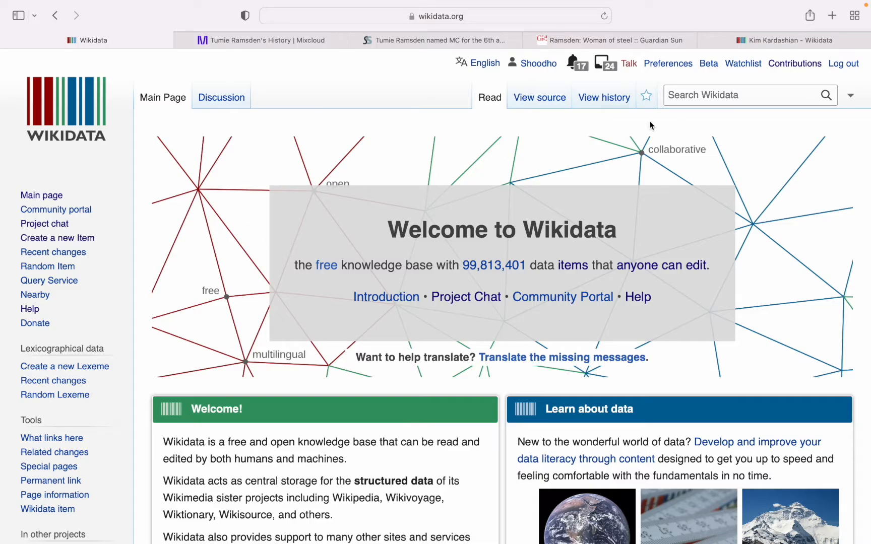
click(678, 96)
text(Tumie Ramsden)
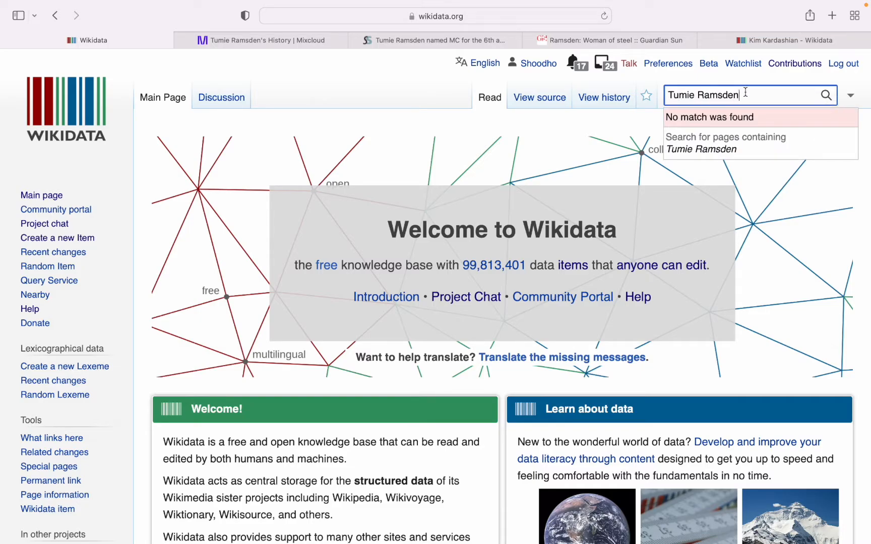
click(826, 95)
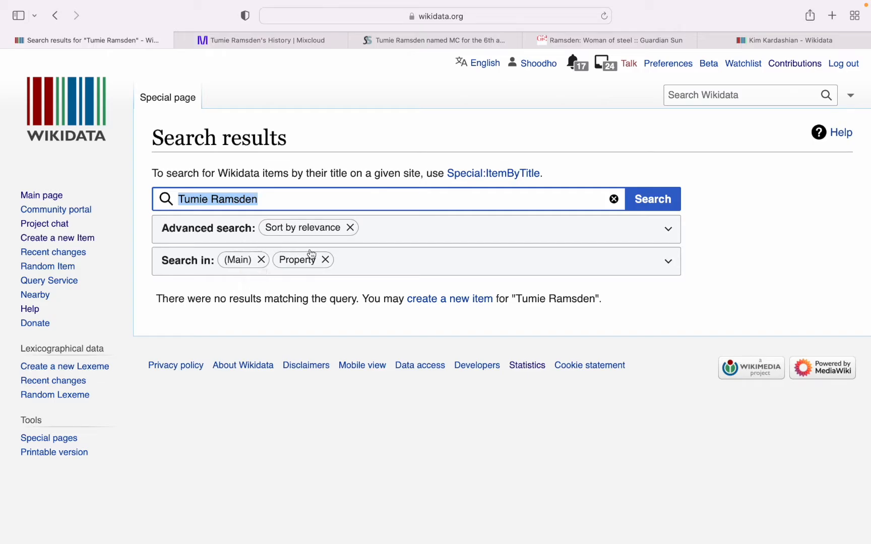
click(448, 305)
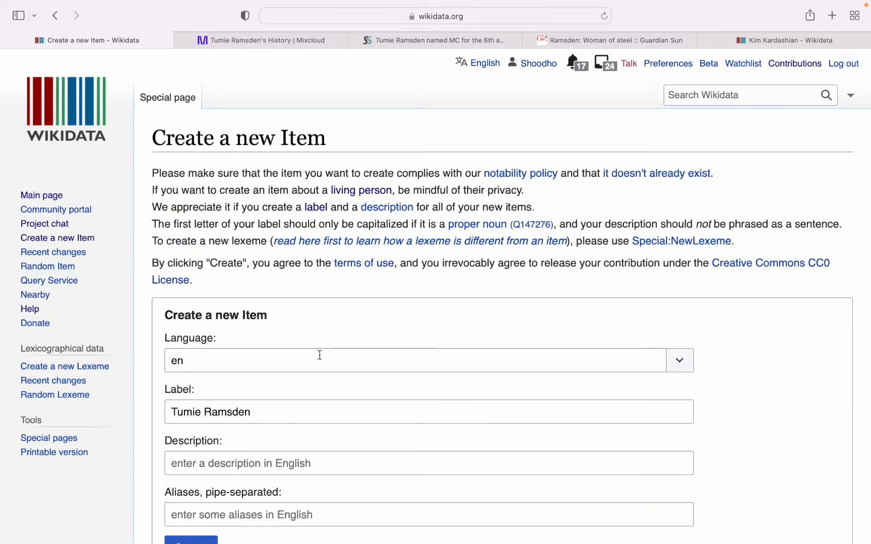
scroll(319, 356, down, 3)
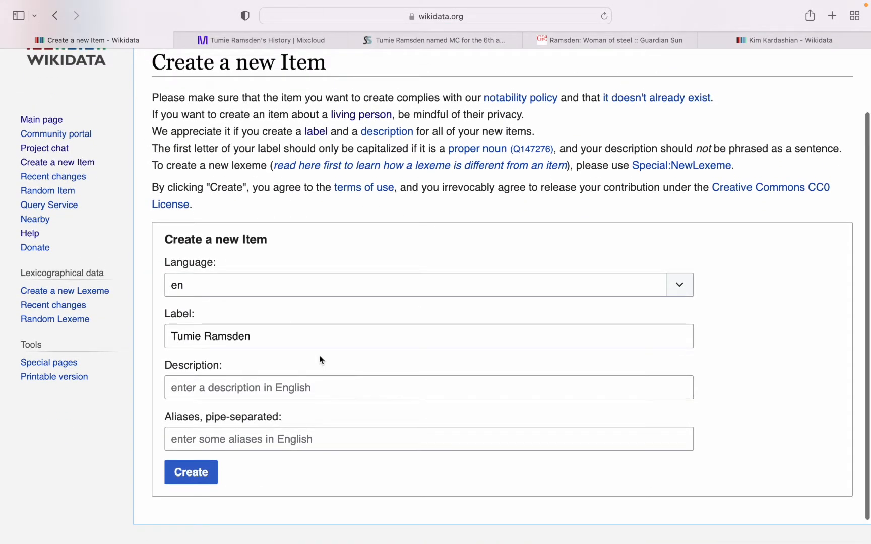
click(245, 335)
scroll(245, 335, down, 2)
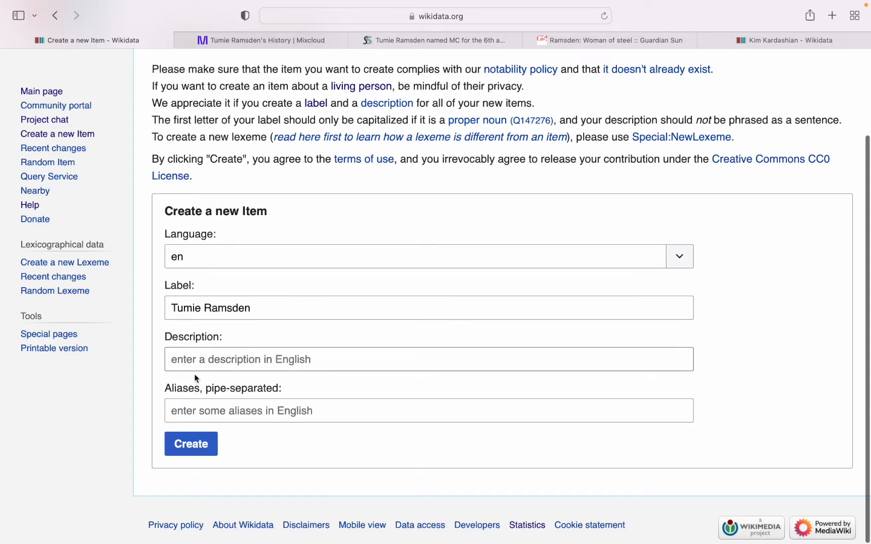
click(191, 358)
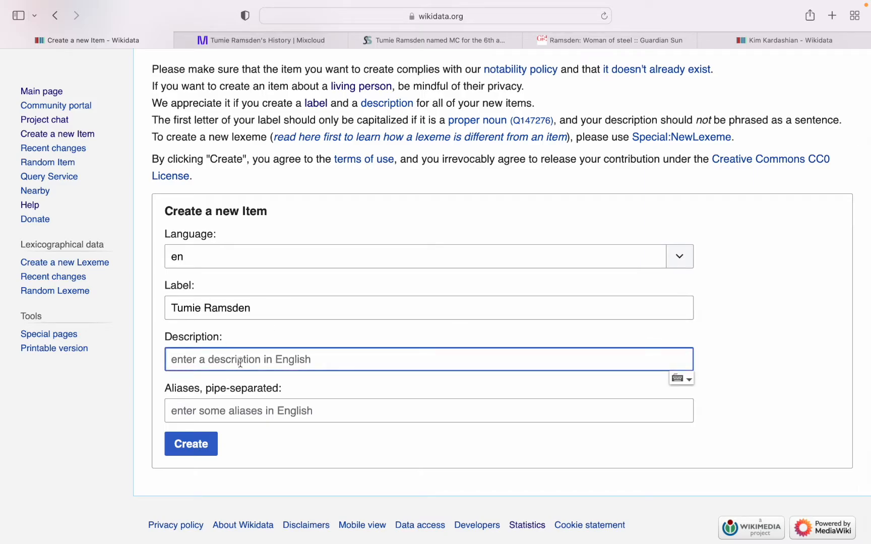
text(T)
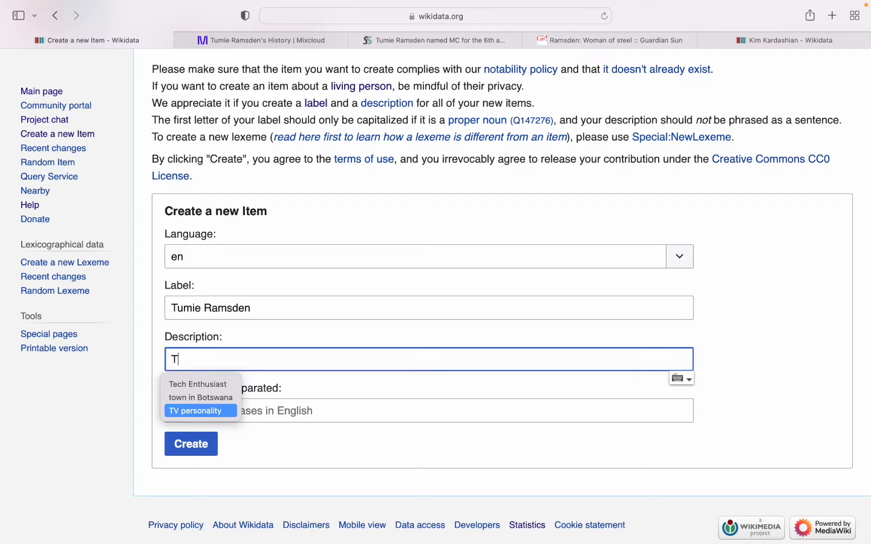
key(BackSpace)
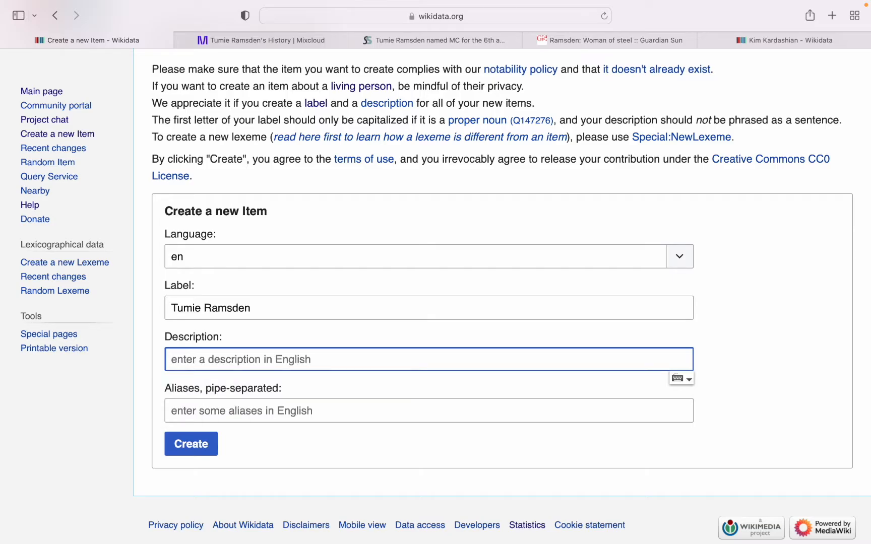
click(278, 40)
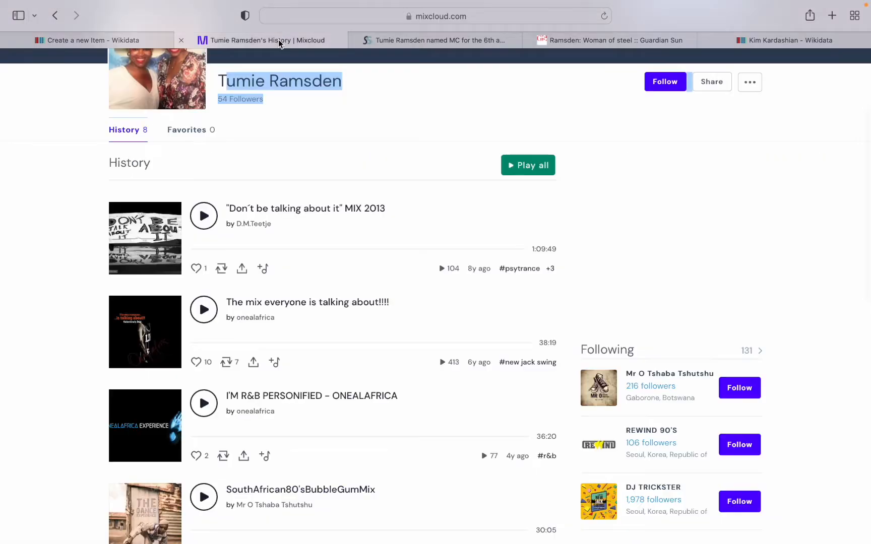
click(596, 39)
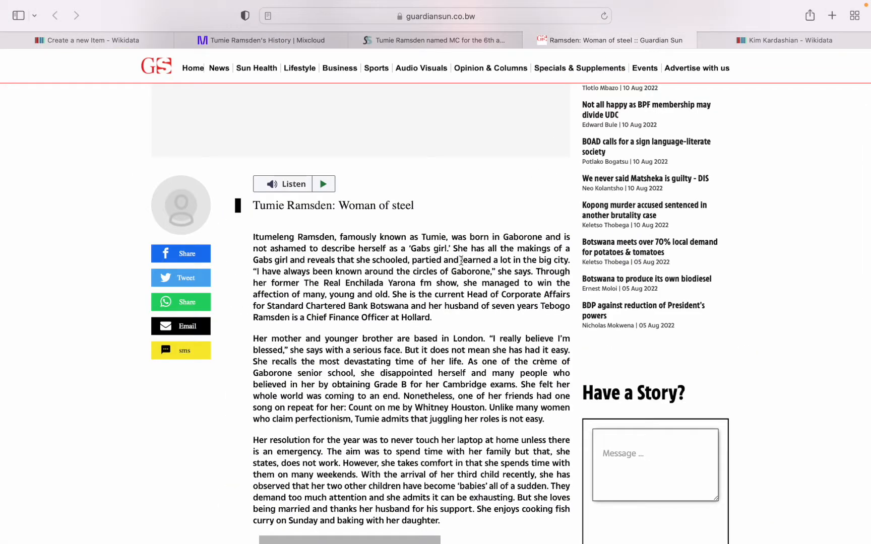
scroll(431, 256, up, 1)
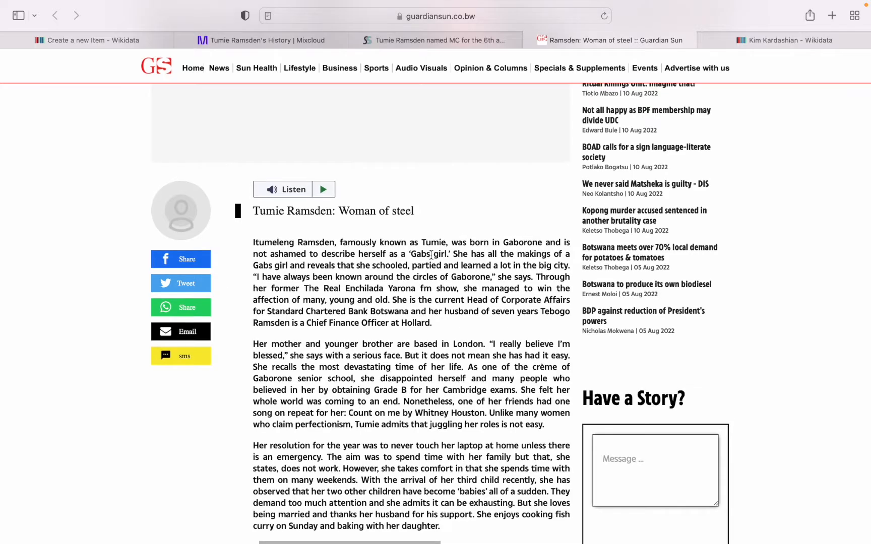
click(415, 43)
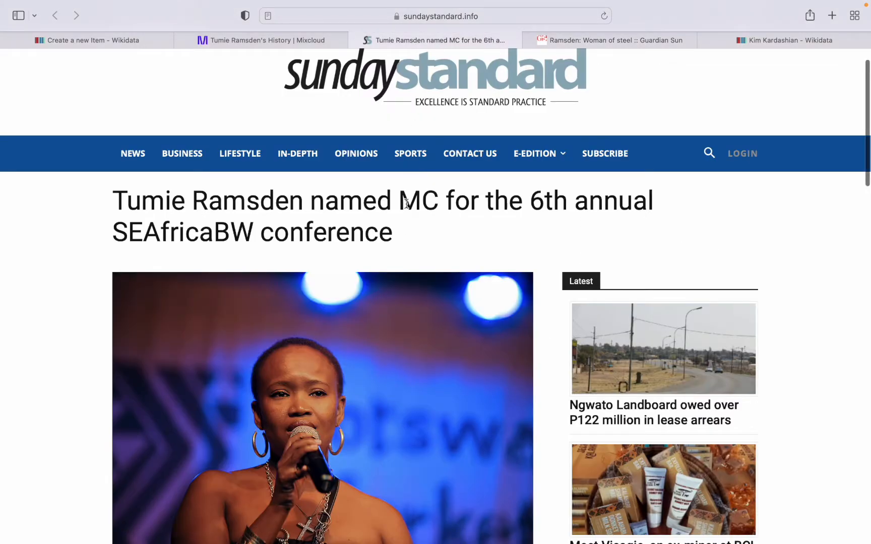
scroll(406, 203, down, 1)
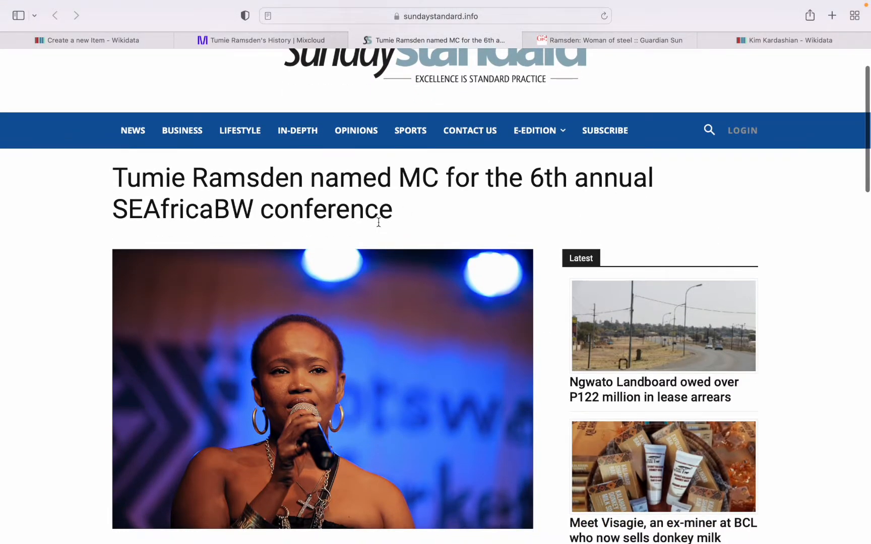
scroll(378, 229, down, 2)
scroll(377, 224, up, 4)
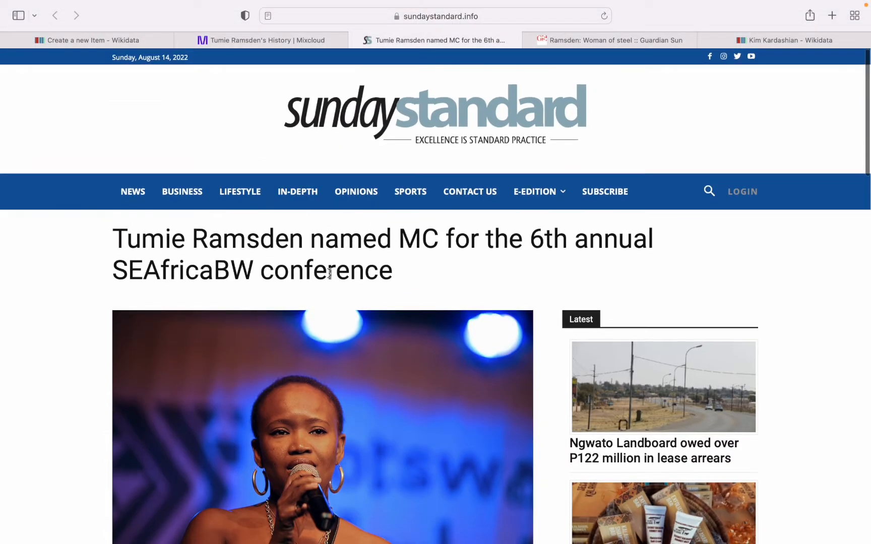
scroll(189, 417, down, 5)
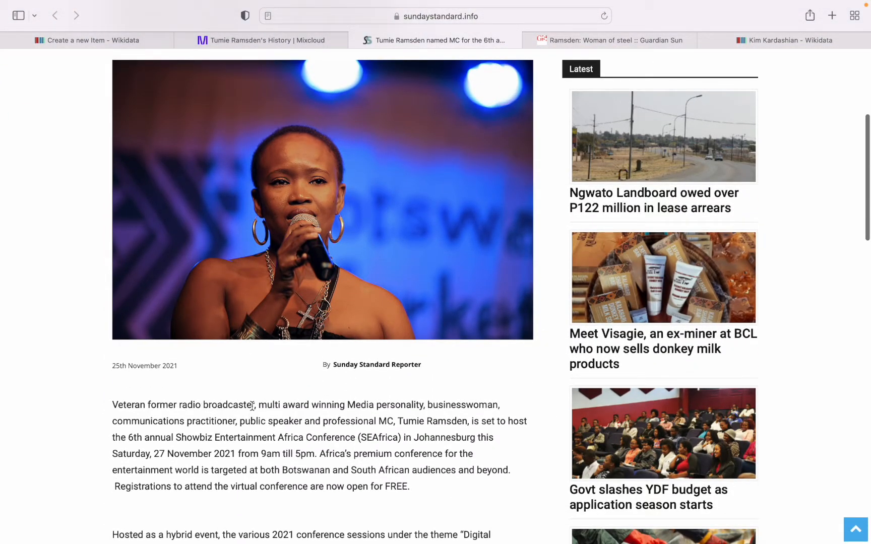
Return to the new Wikidata item form and set the English description to "Radio Broadcaster".
click(102, 40)
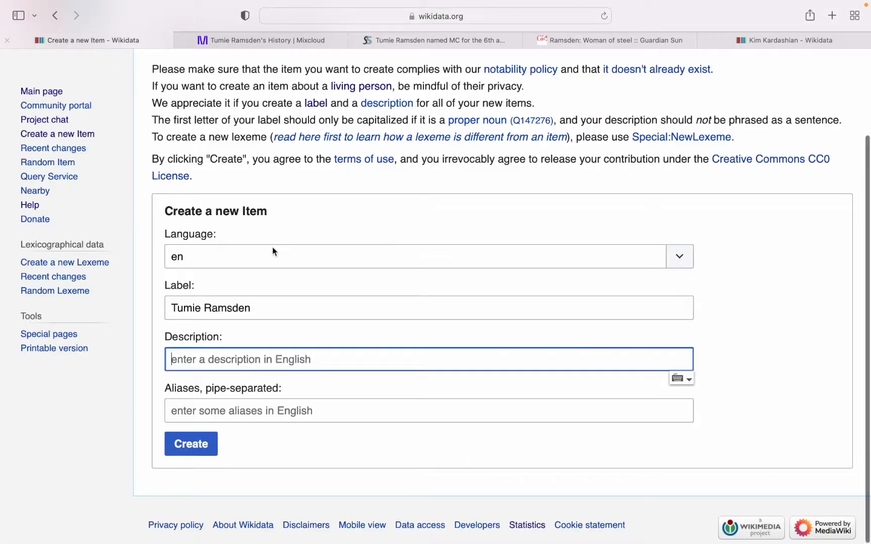
text(Rad)
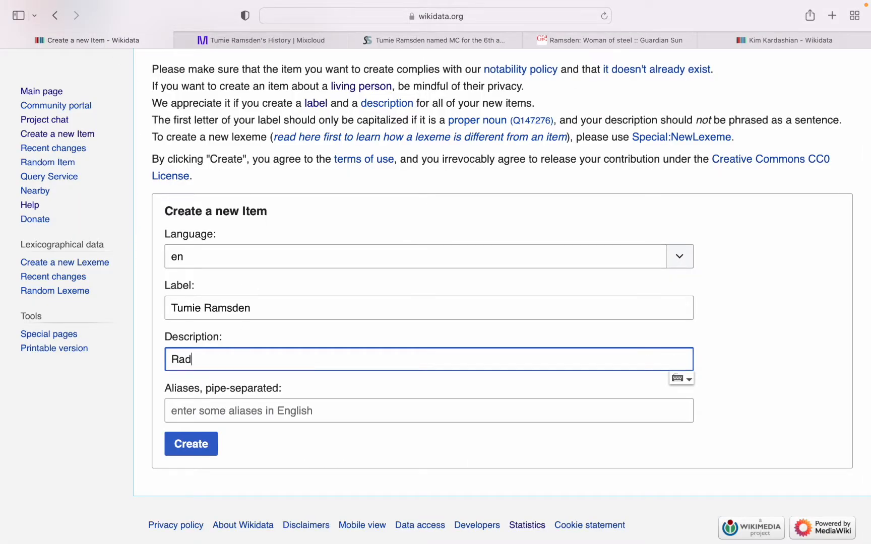
text(io Bro)
text(ad)
text(cats)
key(BackSpace)
key(BackSpace)
key(BackSpace)
text(aster)
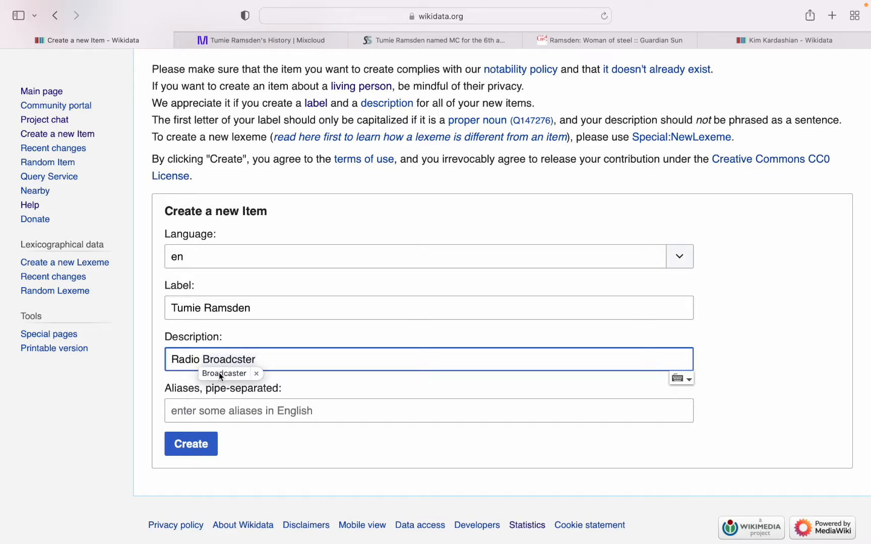
click(219, 372)
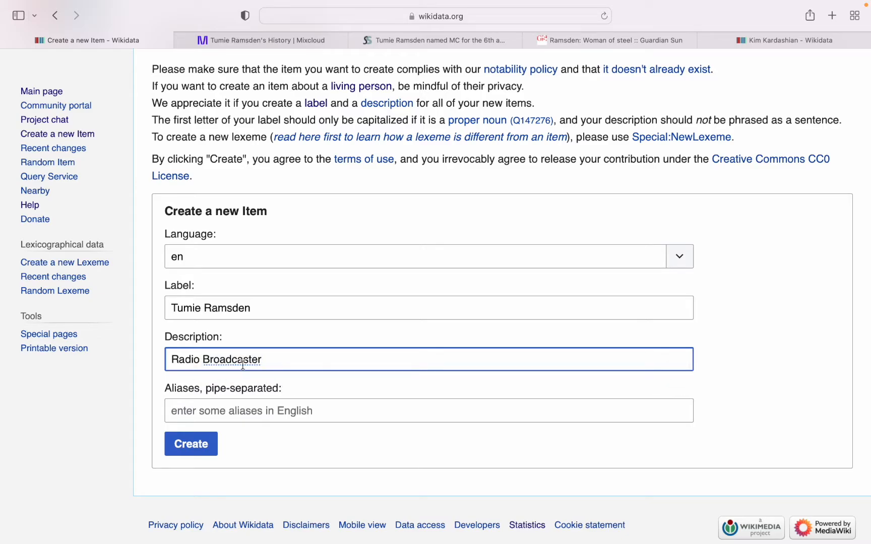
click(240, 365)
Enter "Tumie" as the item's alias and create the item.
click(188, 412)
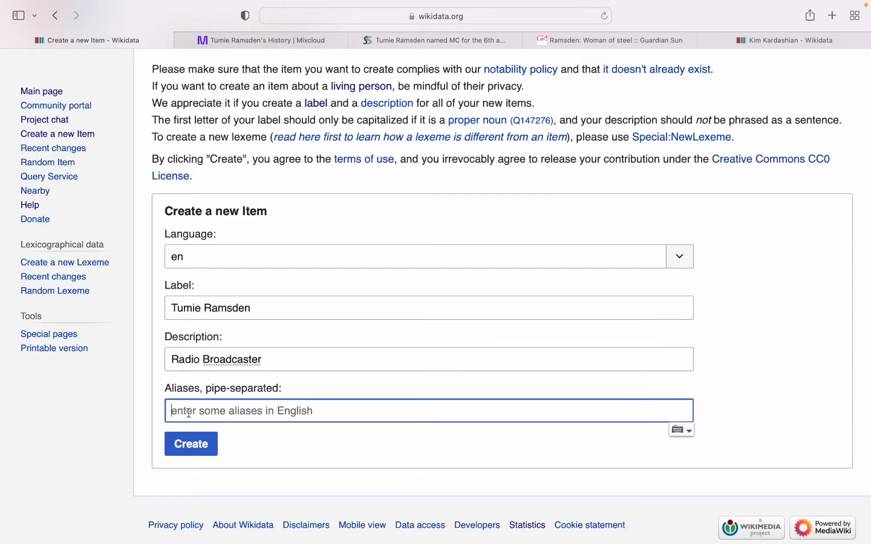
text(Tu)
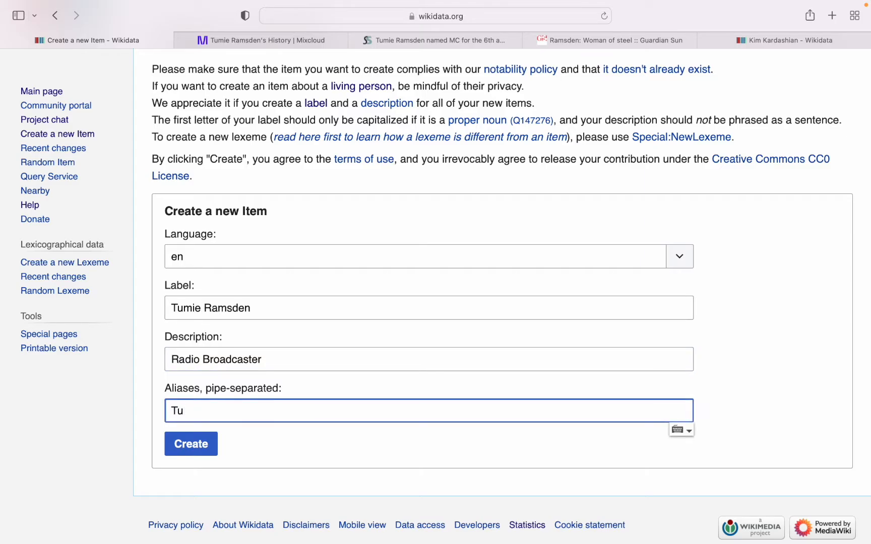
text(mi)
text(e)
click(197, 455)
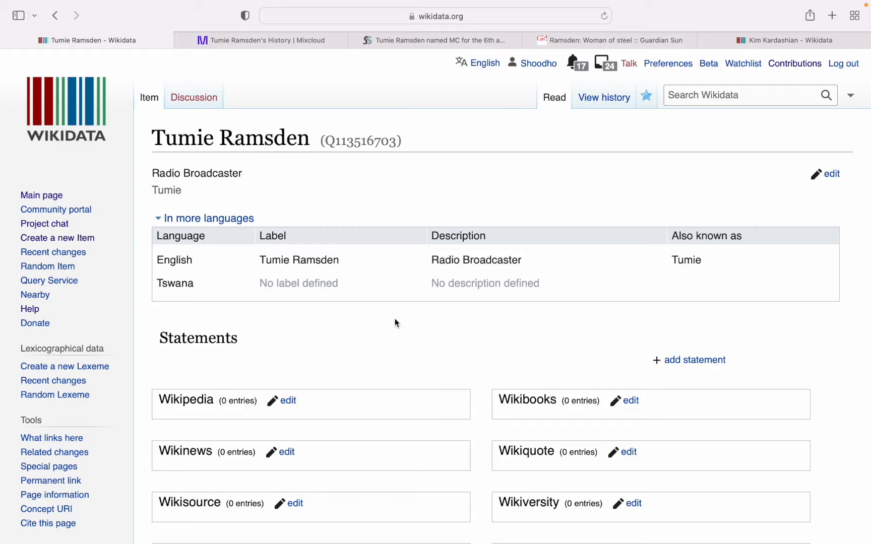
Add an "instance of" statement with the value "human" to the item and publish it.
click(687, 363)
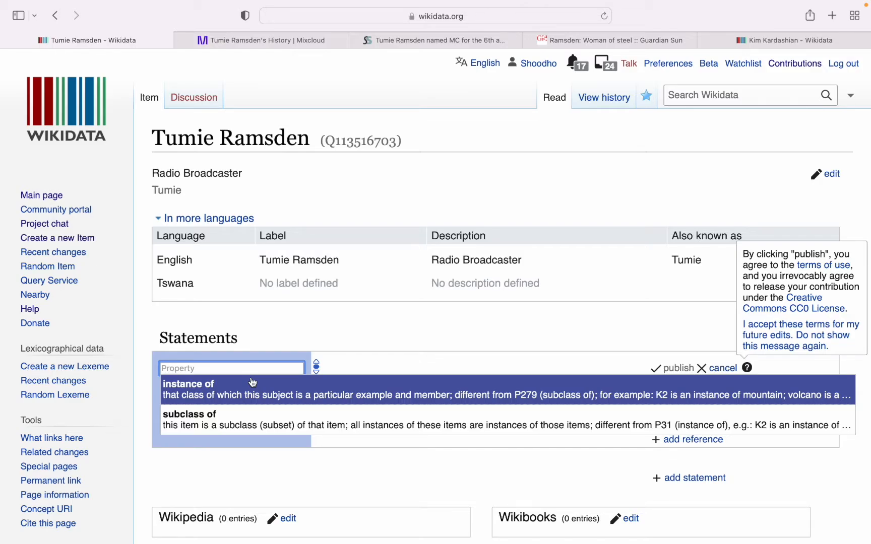
click(236, 398)
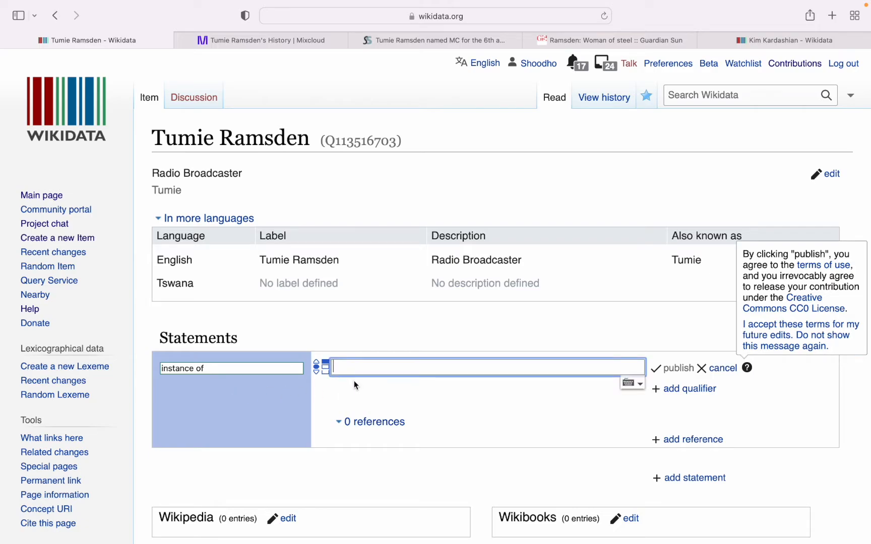
text(hu)
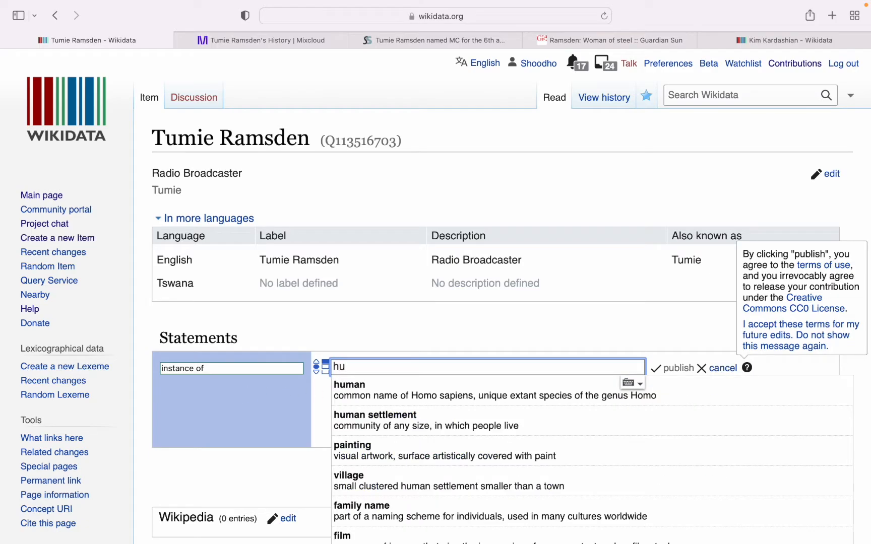
text(ma)
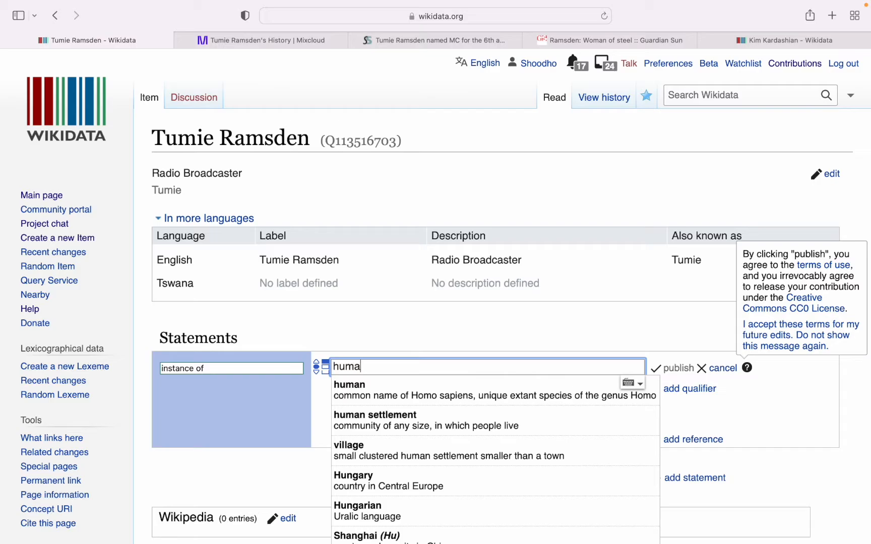
text(n)
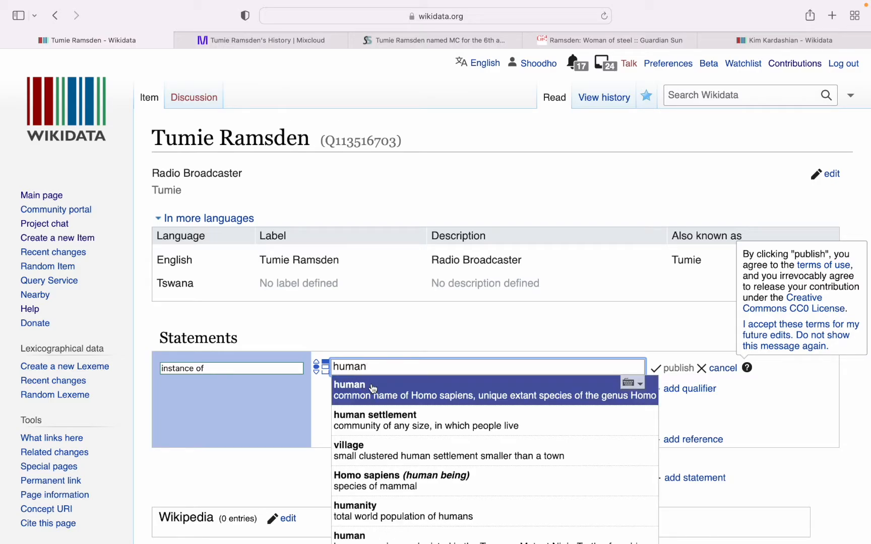
click(377, 395)
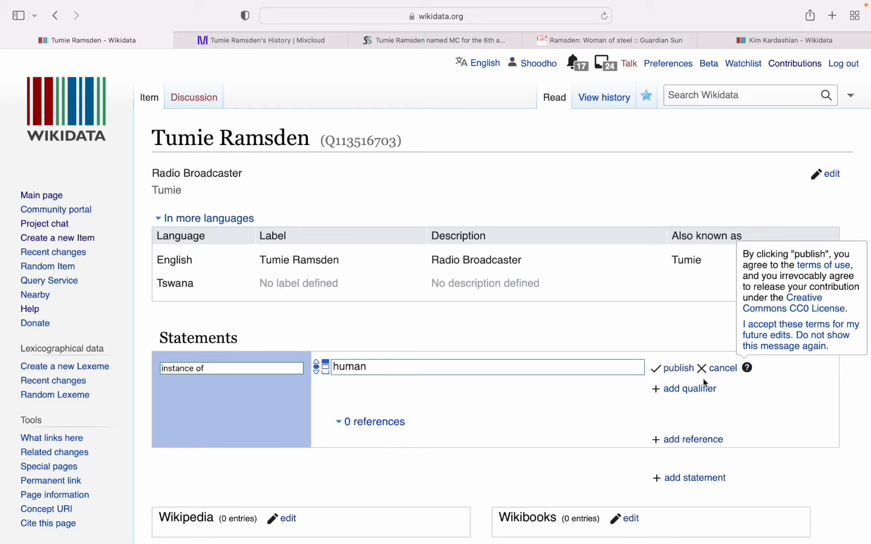
click(682, 370)
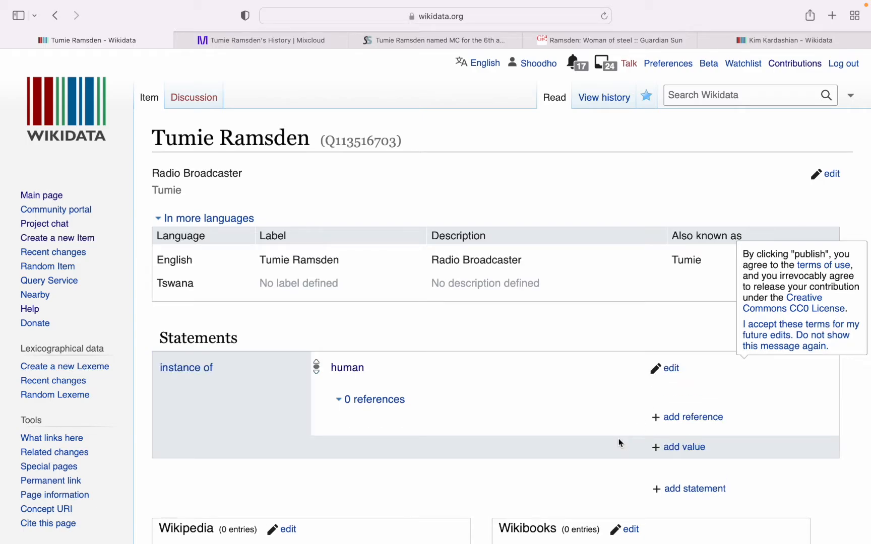
Add a "sex or gender" statement with the value "female" to the item and publish it.
scroll(585, 405, down, 3)
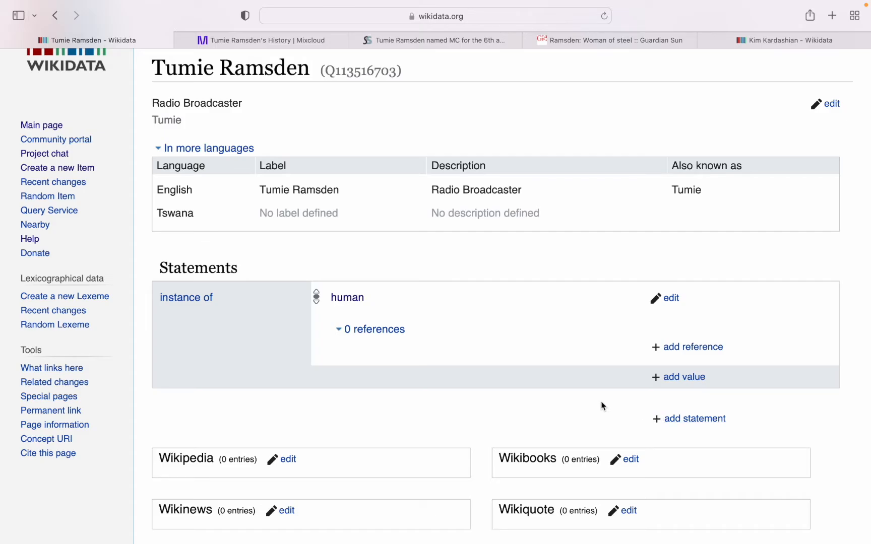
click(672, 421)
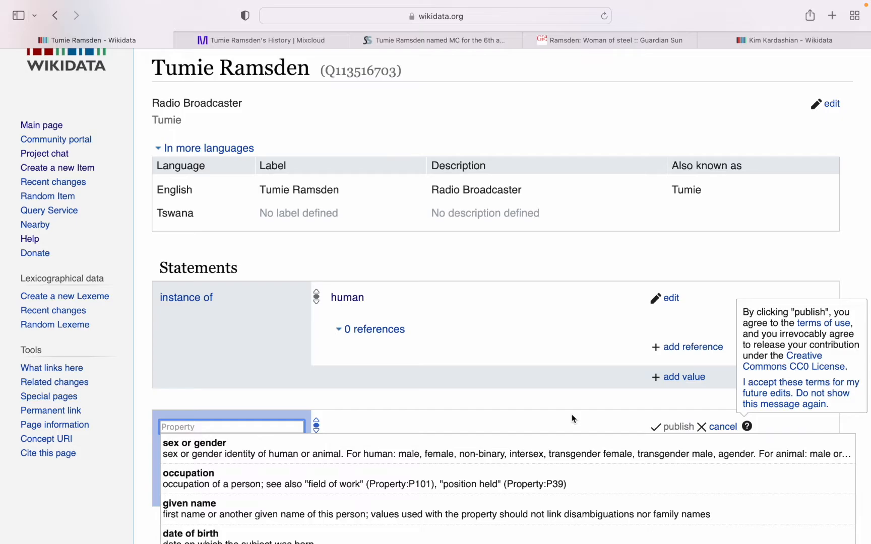
scroll(427, 426, down, 3)
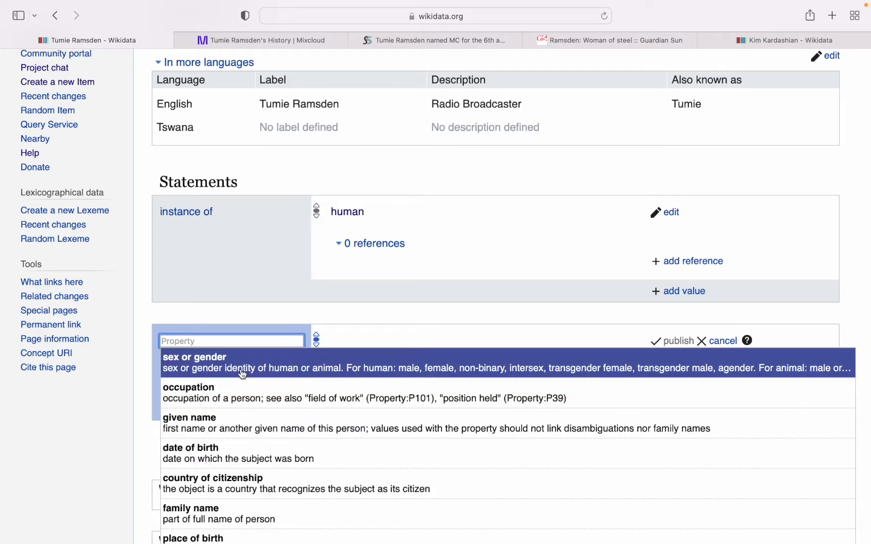
click(242, 374)
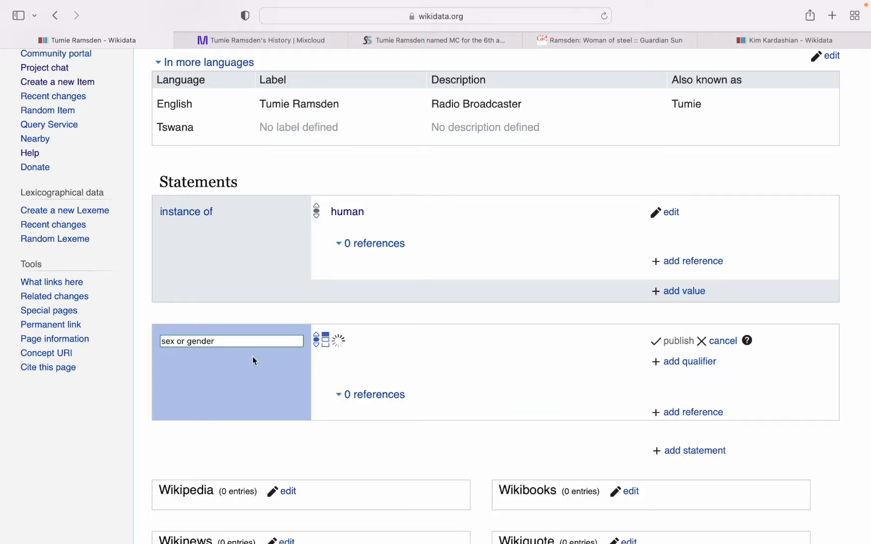
text(Fe)
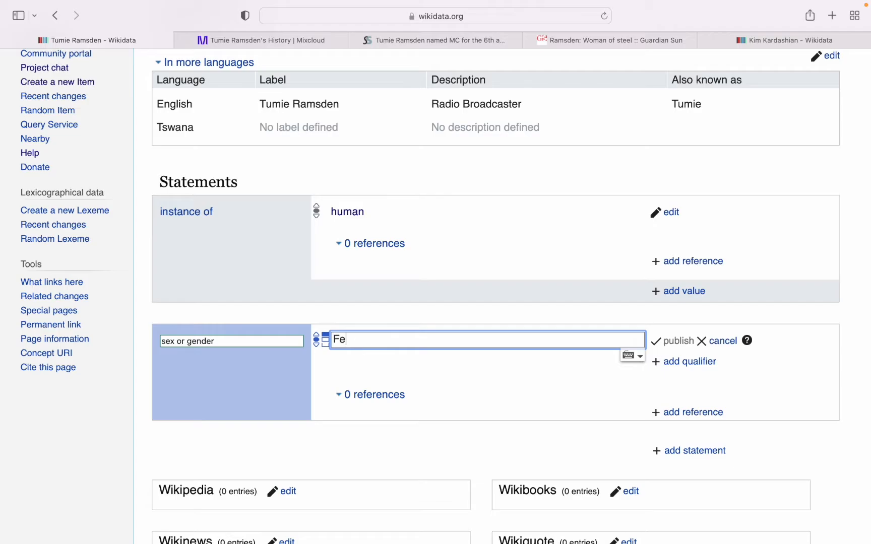
text(ma)
click(391, 370)
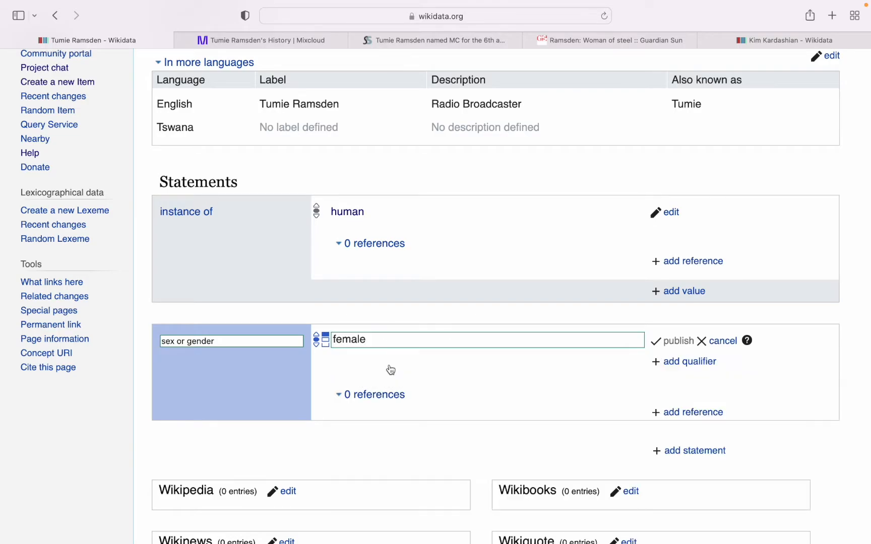
click(686, 342)
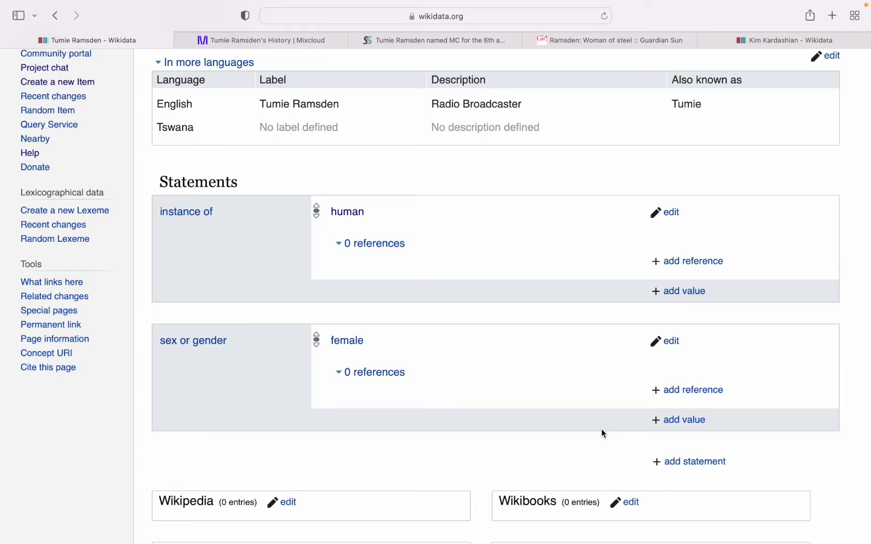
Start another new statement on the item below "sex or gender".
scroll(602, 432, down, 3)
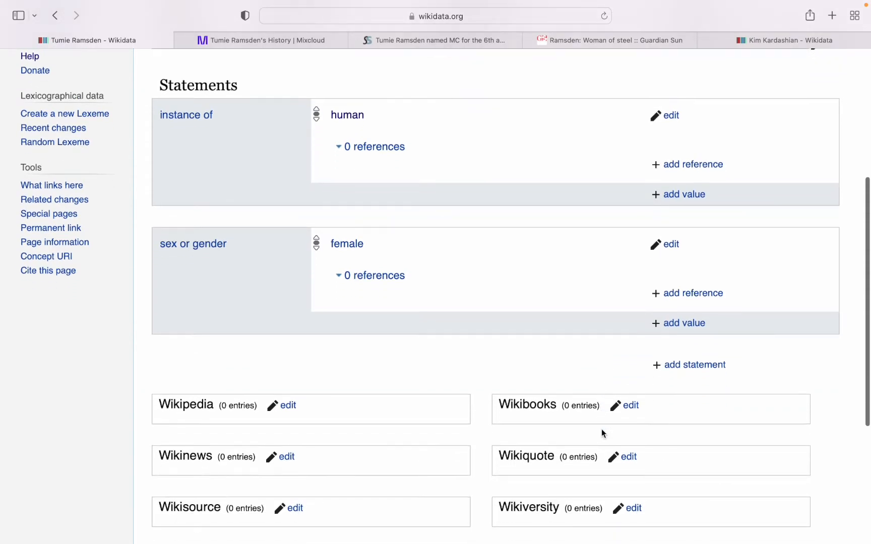
click(677, 370)
scroll(473, 407, down, 3)
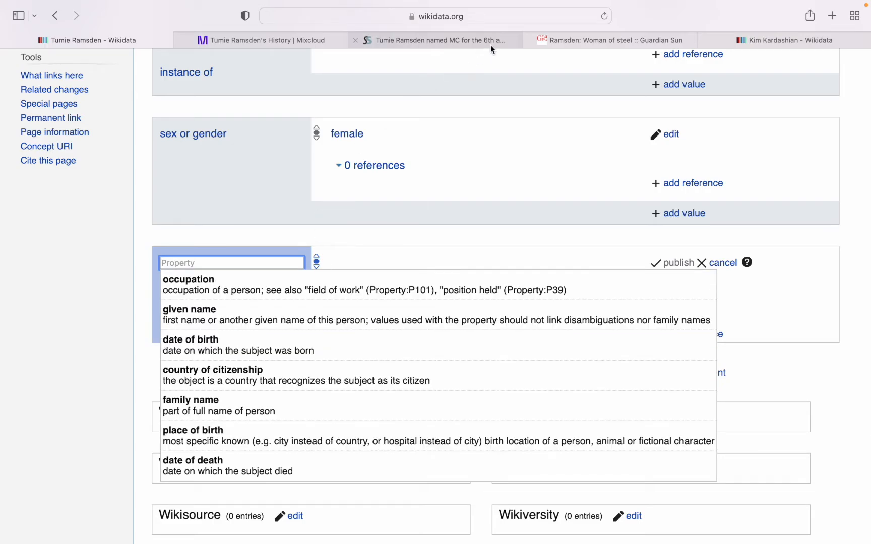
Examine the open Guardian Sun and Sunday Standard articles for Tumie Ramsden's biographical details, especially where she was born.
click(602, 45)
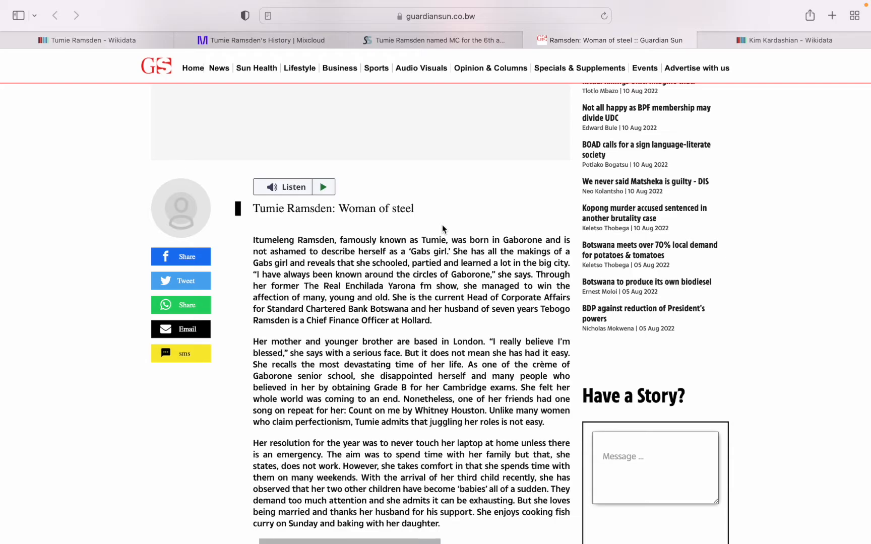
scroll(438, 242, up, 5)
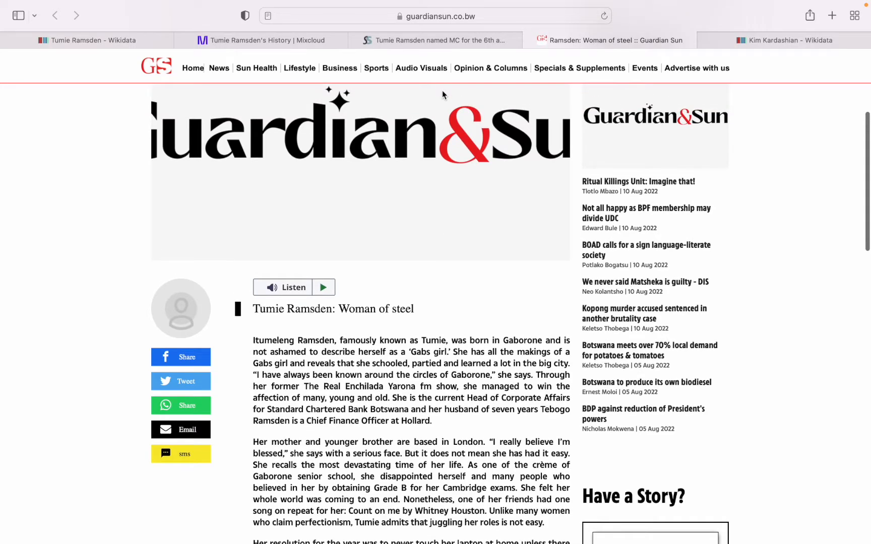
scroll(443, 95, down, 1)
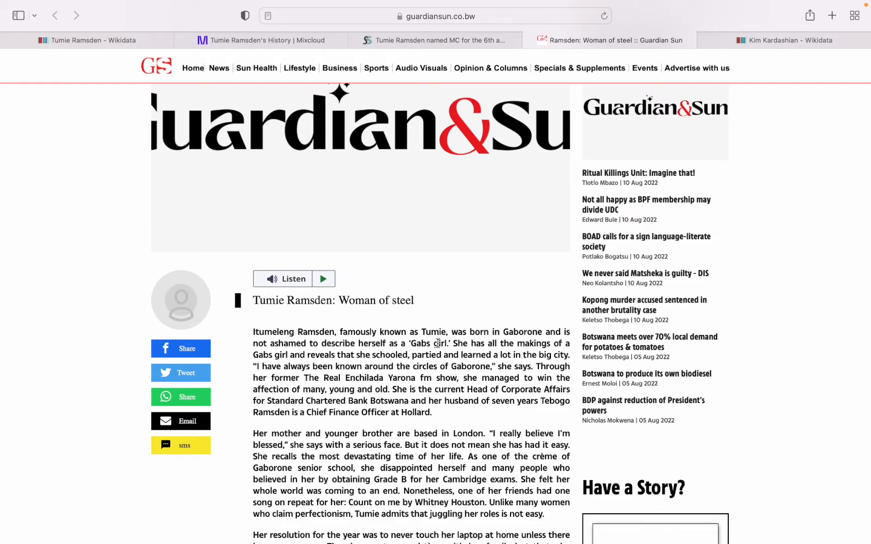
mouse_move(74, 3)
click(85, 57)
scroll(261, 198, up, 10)
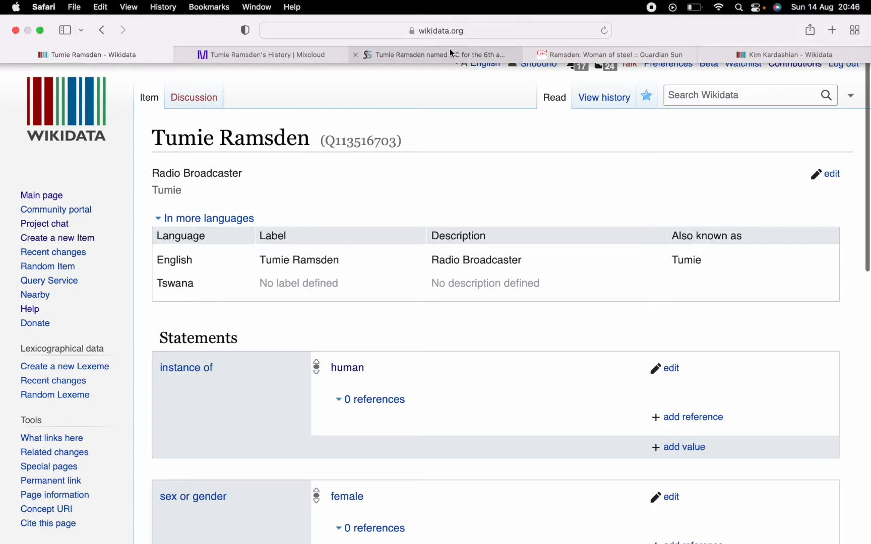
click(450, 51)
scroll(339, 328, down, 5)
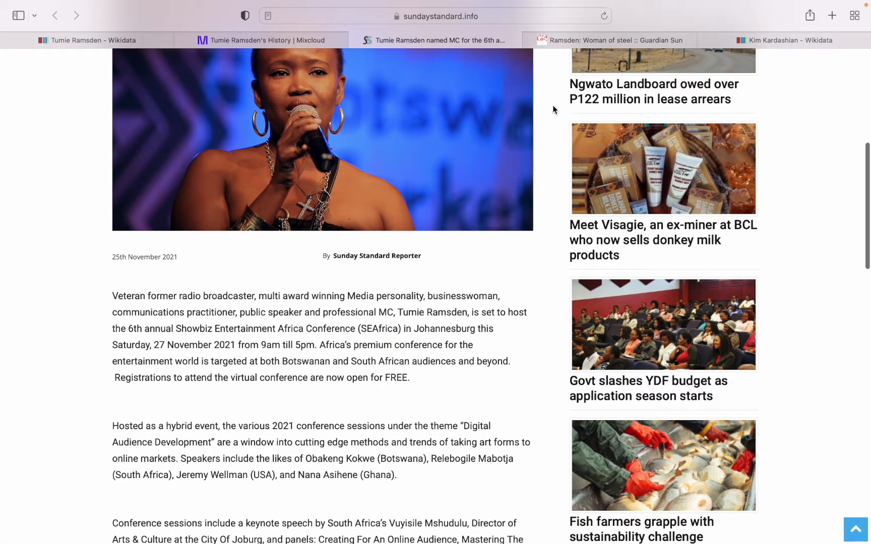
click(592, 45)
scroll(454, 282, down, 2)
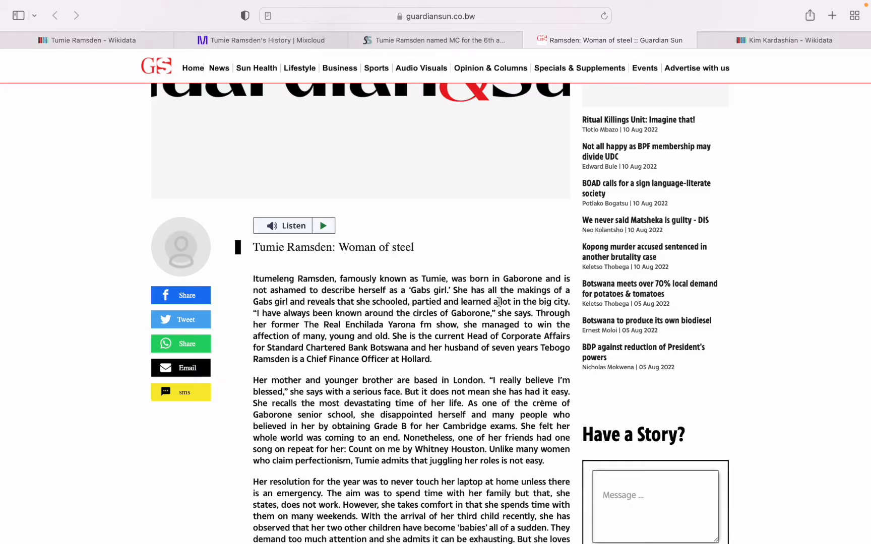
scroll(500, 280, down, 2)
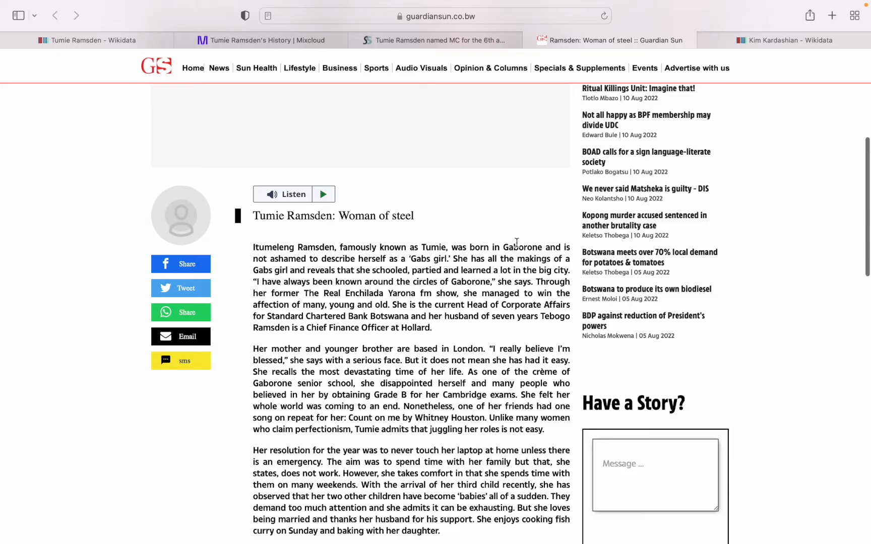
Return to the Wikidata item and fill the new statement with the property "place of birth" and the value "Gaborone", the capital of Botswana.
click(83, 43)
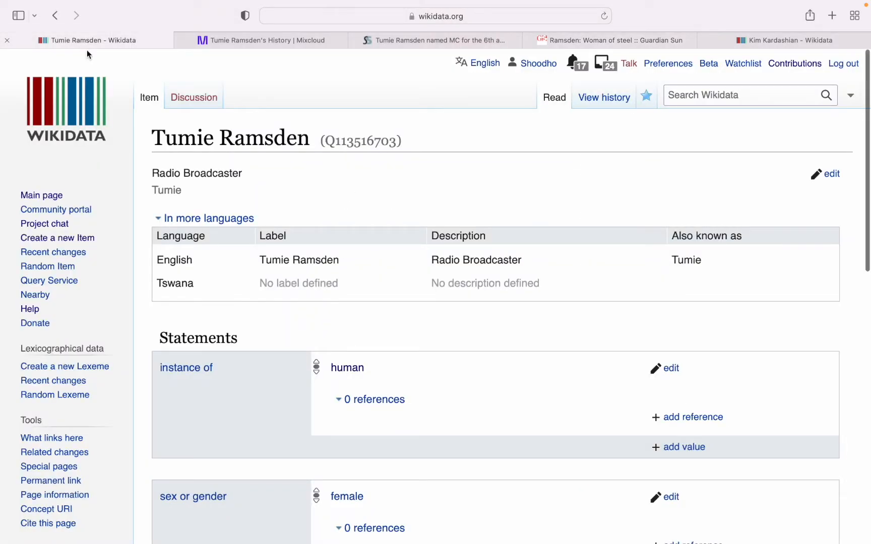
scroll(309, 417, down, 1)
scroll(309, 416, down, 5)
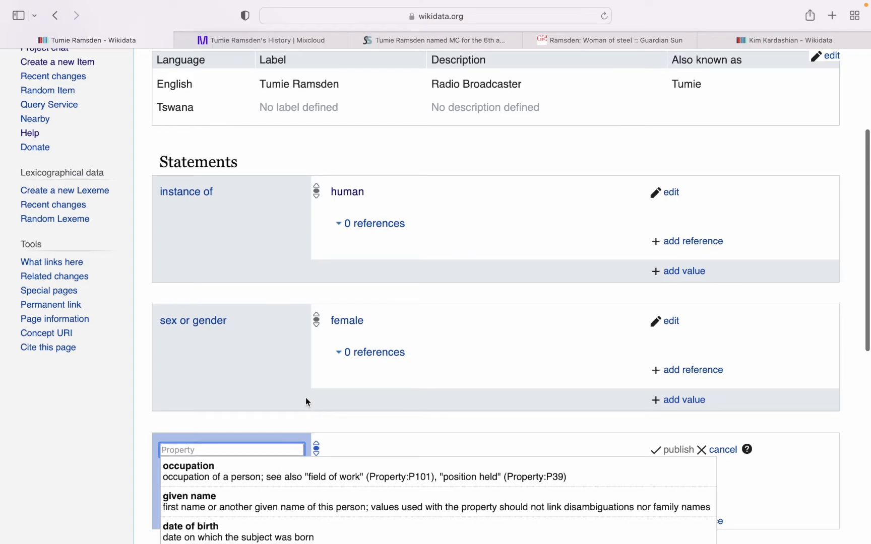
scroll(305, 398, down, 3)
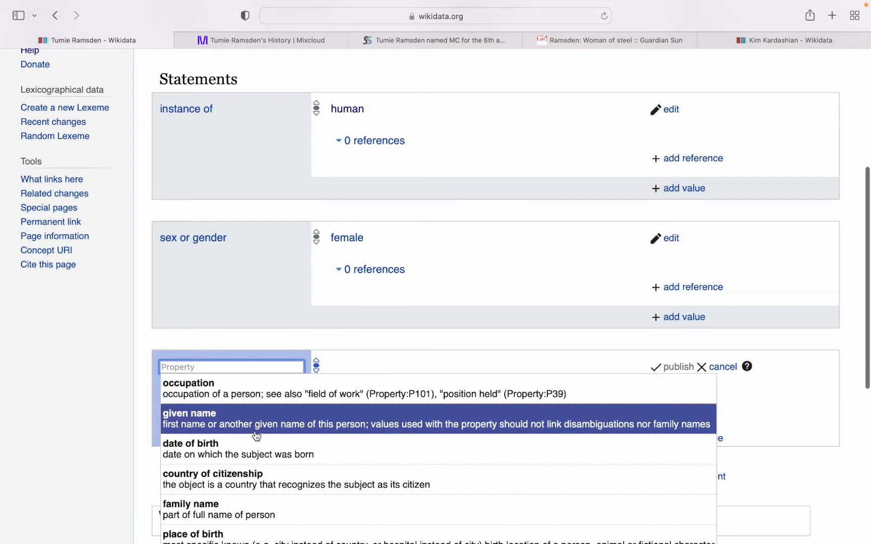
scroll(256, 452, down, 1)
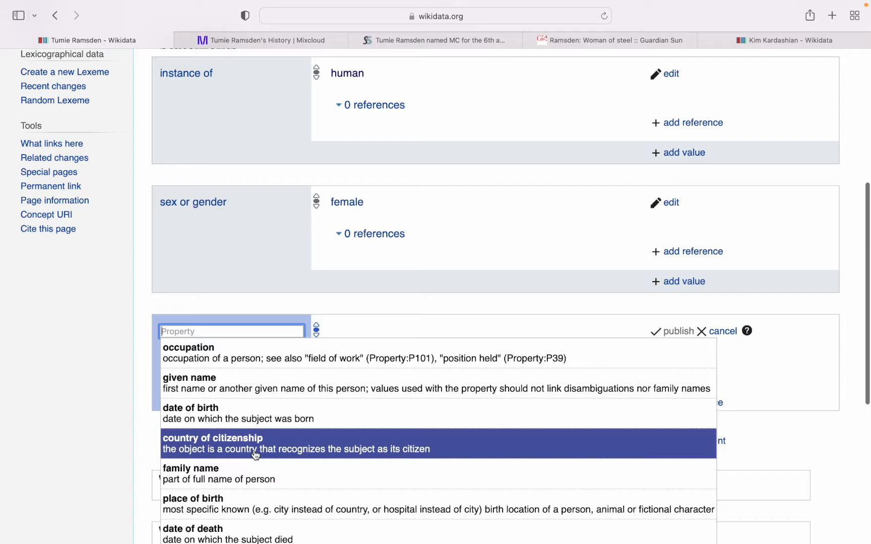
click(231, 510)
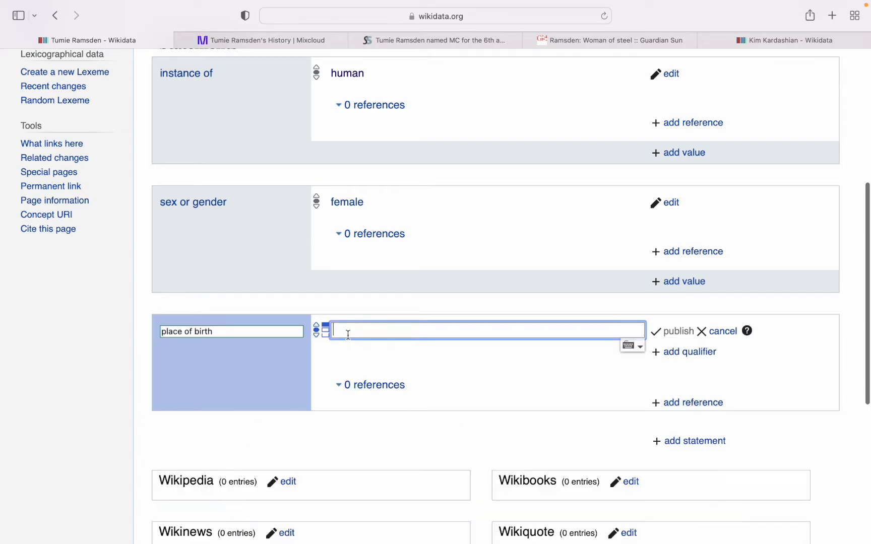
text(Gaborone)
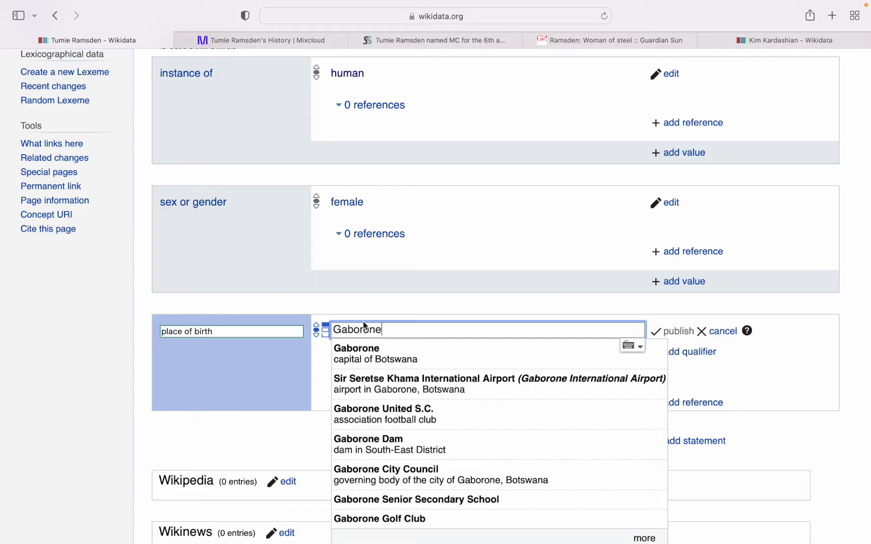
click(373, 354)
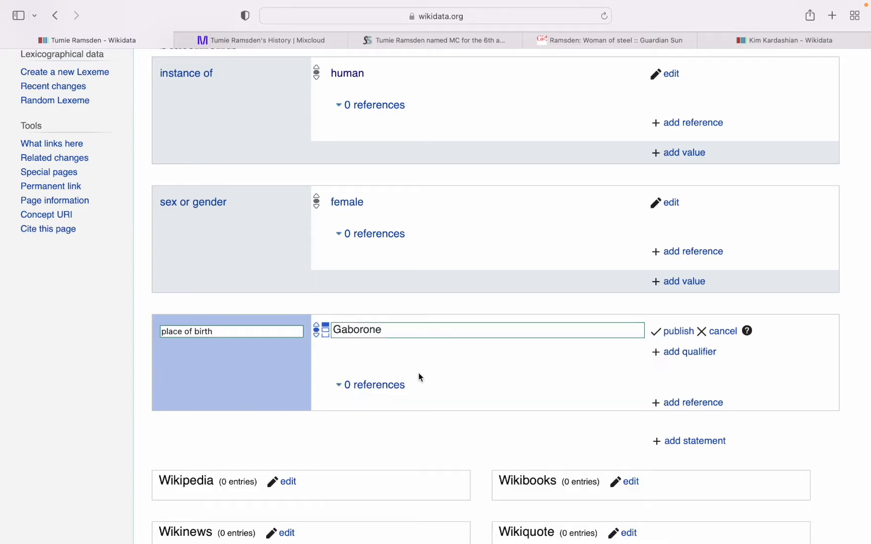
click(388, 393)
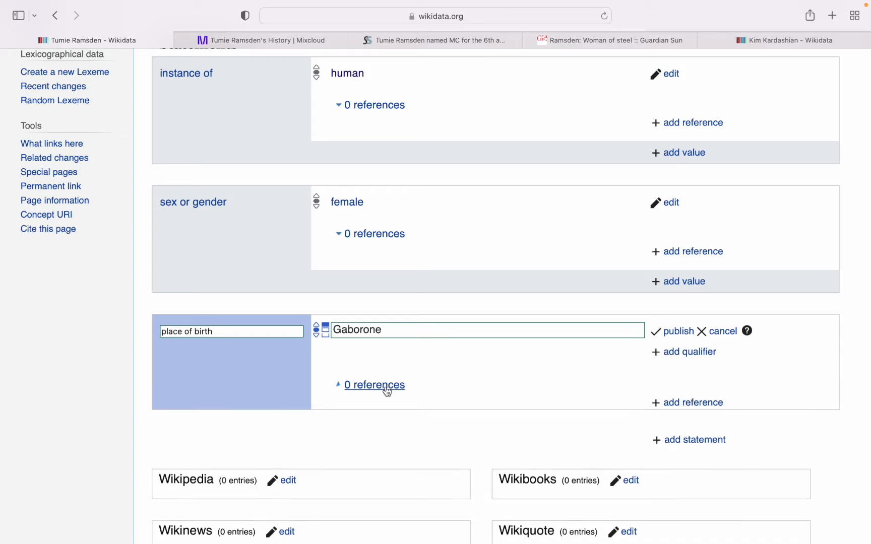
click(387, 393)
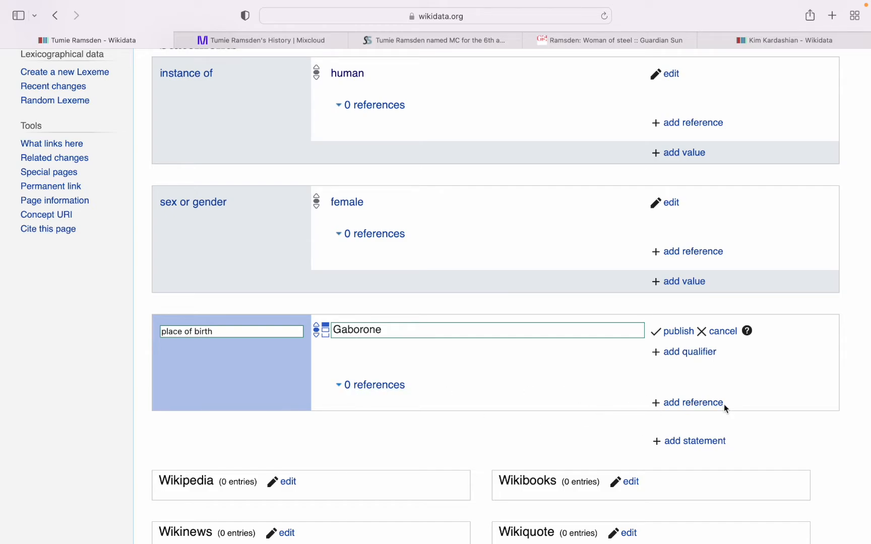
click(680, 409)
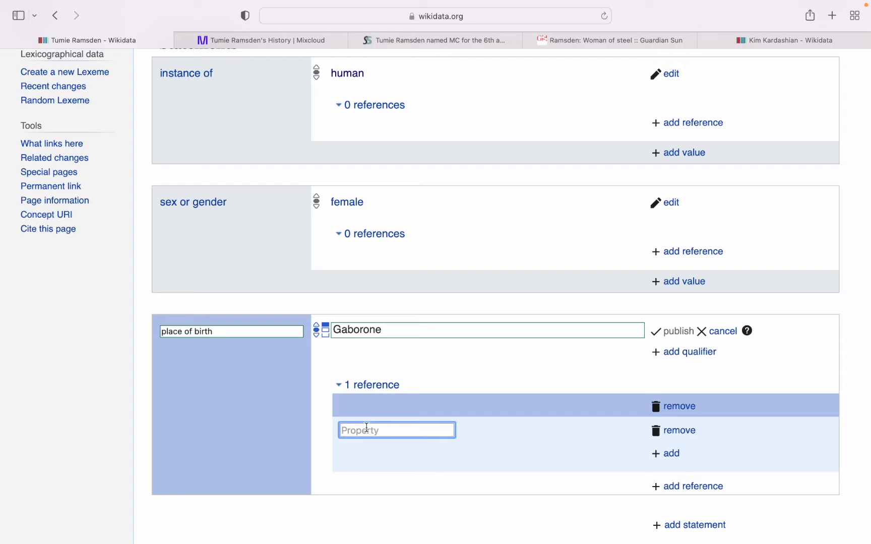
text(refere)
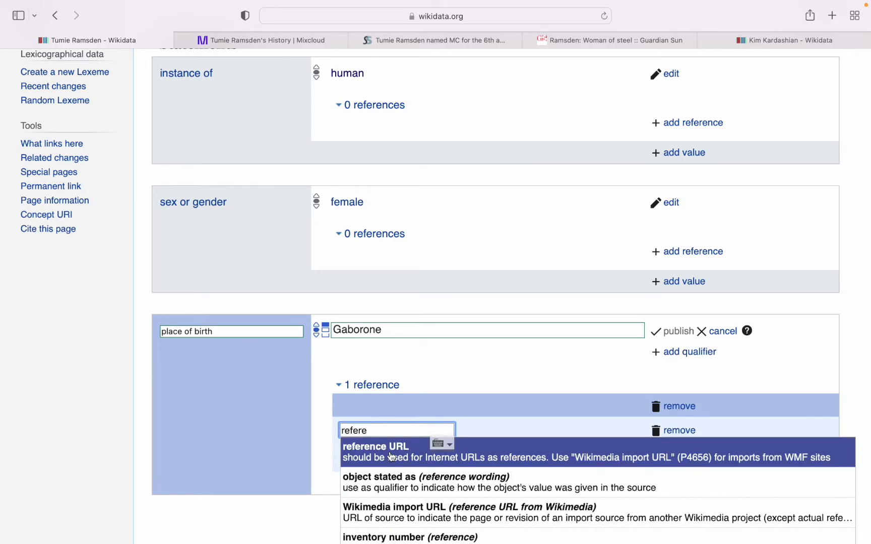
click(392, 457)
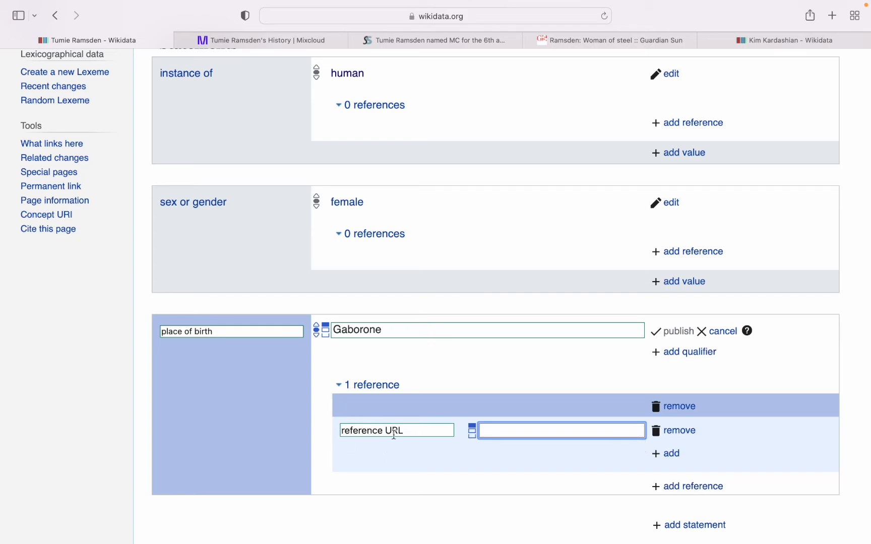
click(583, 40)
click(446, 14)
key(ctrl+c)
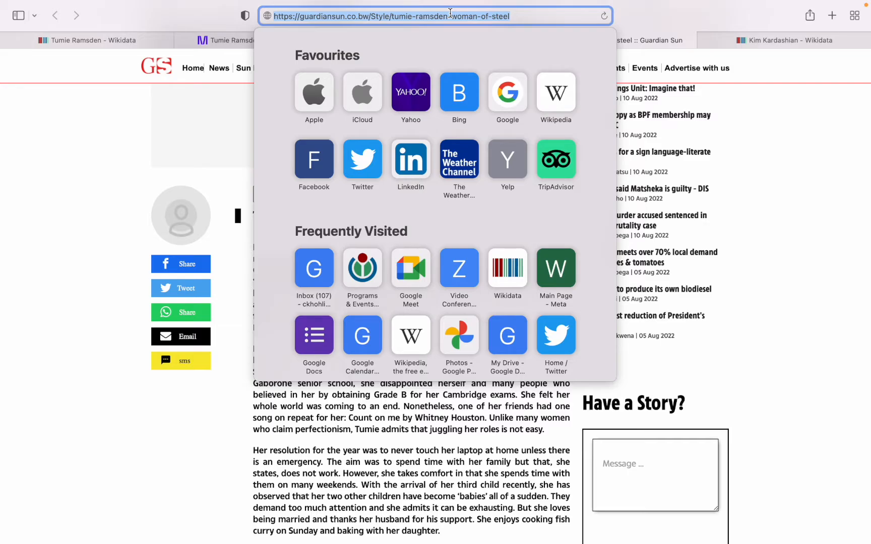
click(110, 37)
key(ctrl+v)
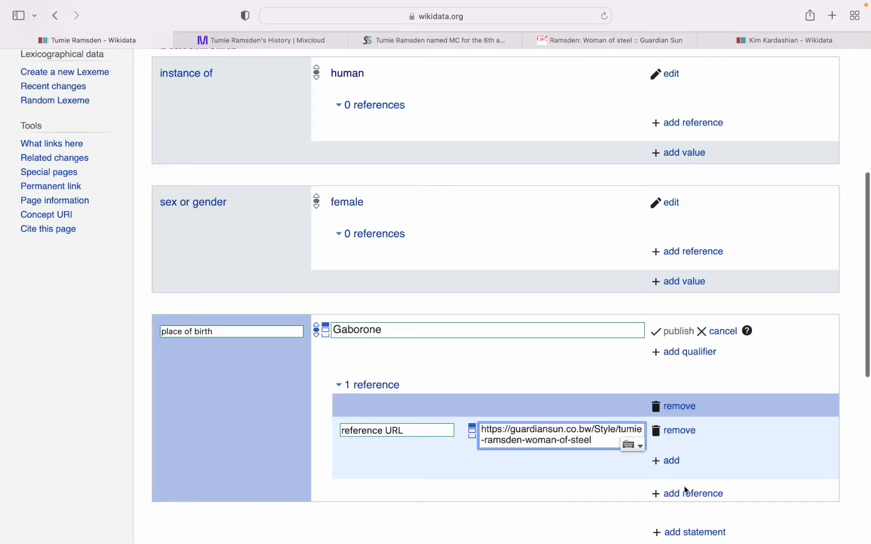
click(672, 463)
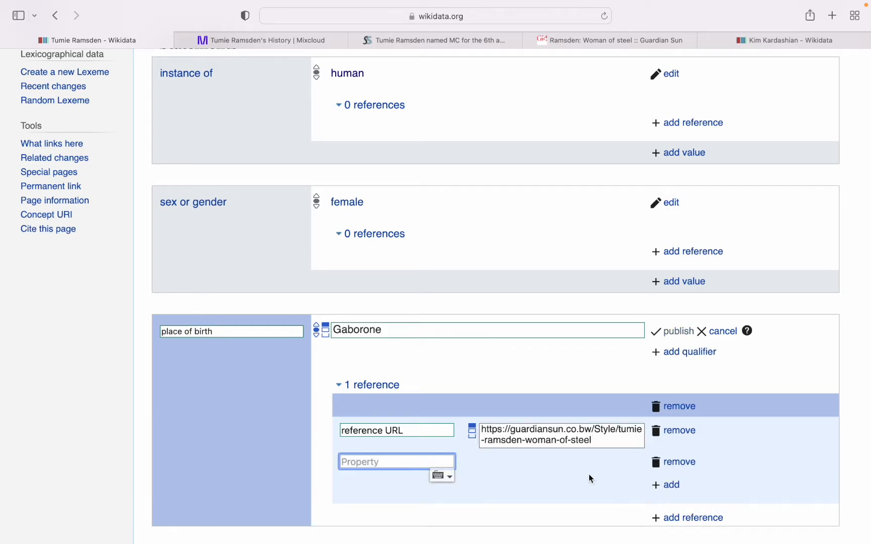
scroll(588, 473, down, 1)
scroll(589, 472, down, 3)
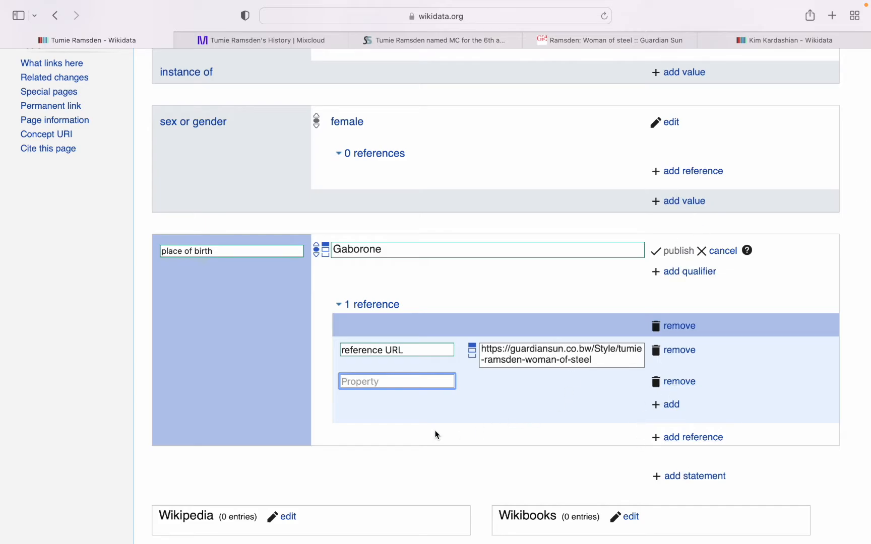
click(675, 384)
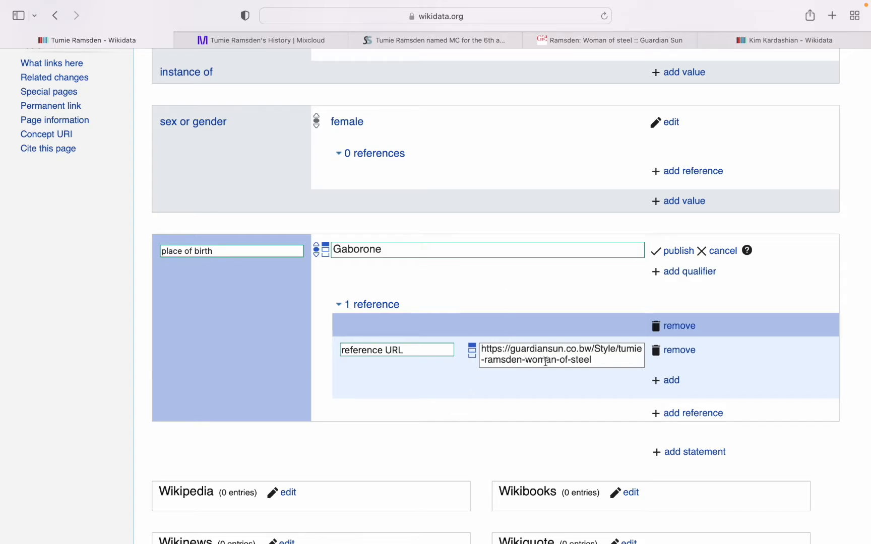
Publish the "place of birth" statement together with its reference.
click(671, 255)
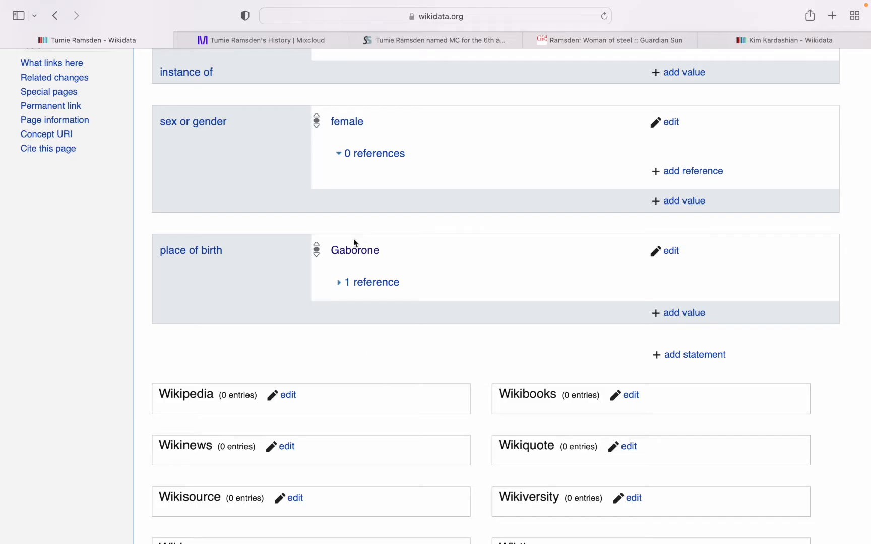
scroll(401, 327, down, 2)
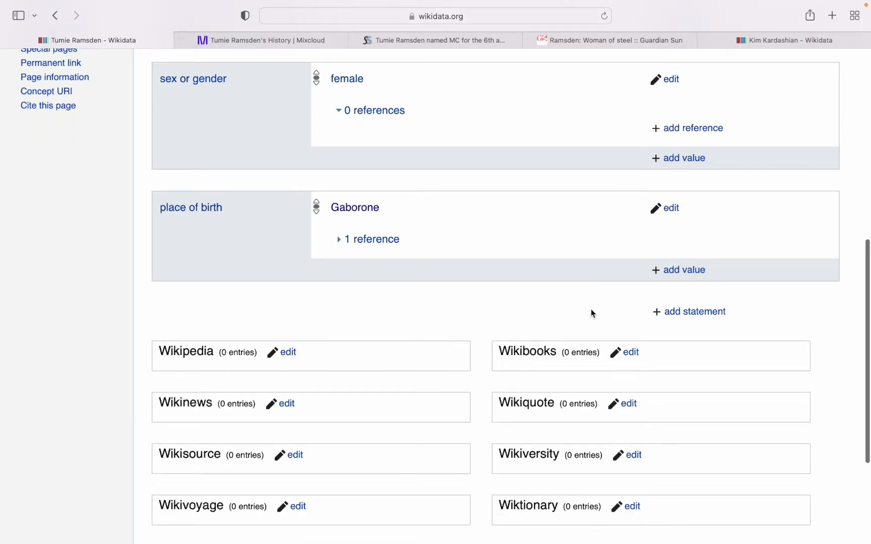
Add a new statement with the property "family name" and enter "Ramsden" as its value.
click(672, 313)
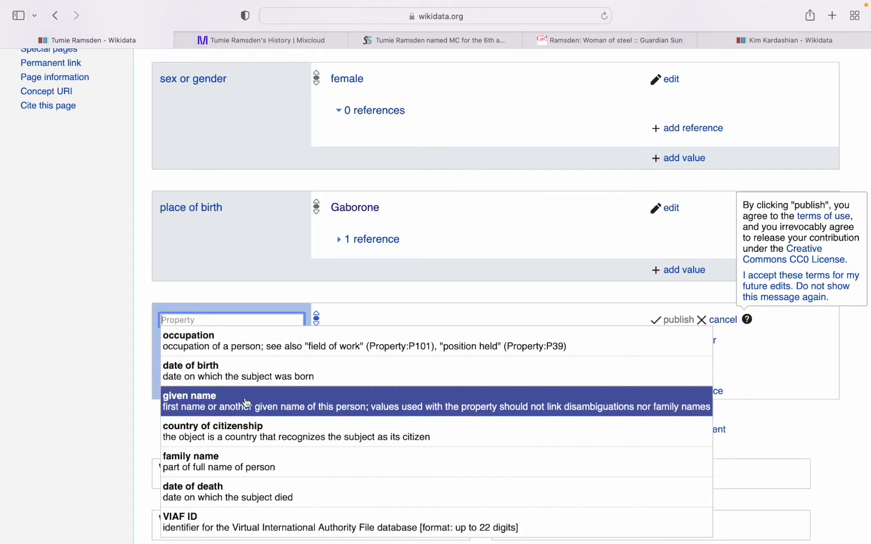
scroll(252, 437, down, 1)
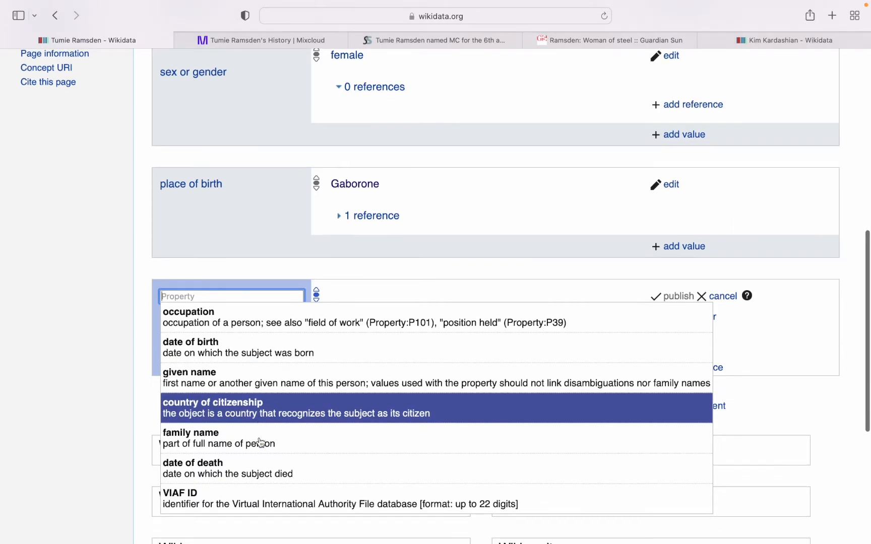
click(261, 444)
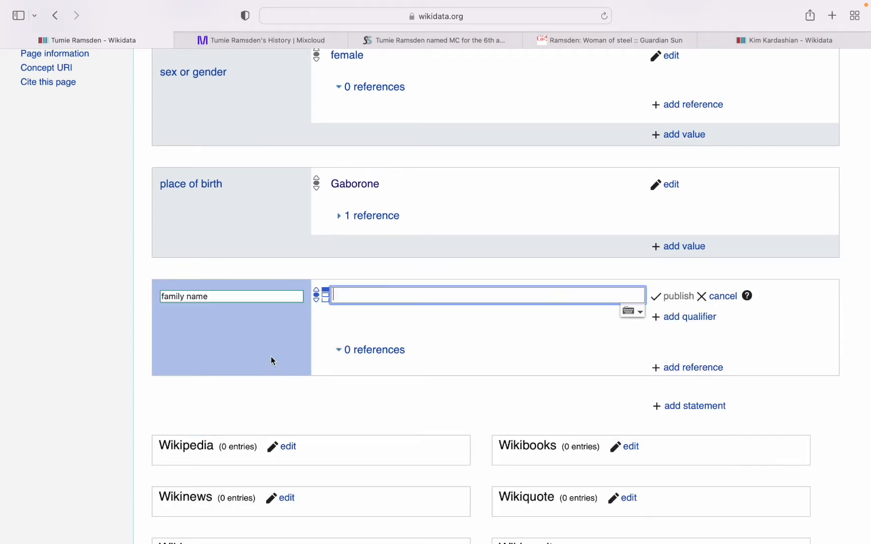
text(Rad)
key(BackSpace)
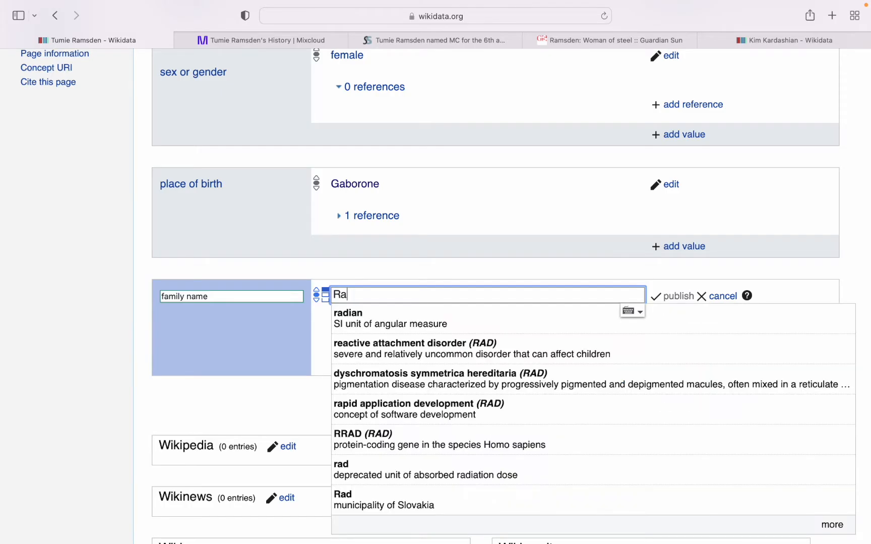
text(msden)
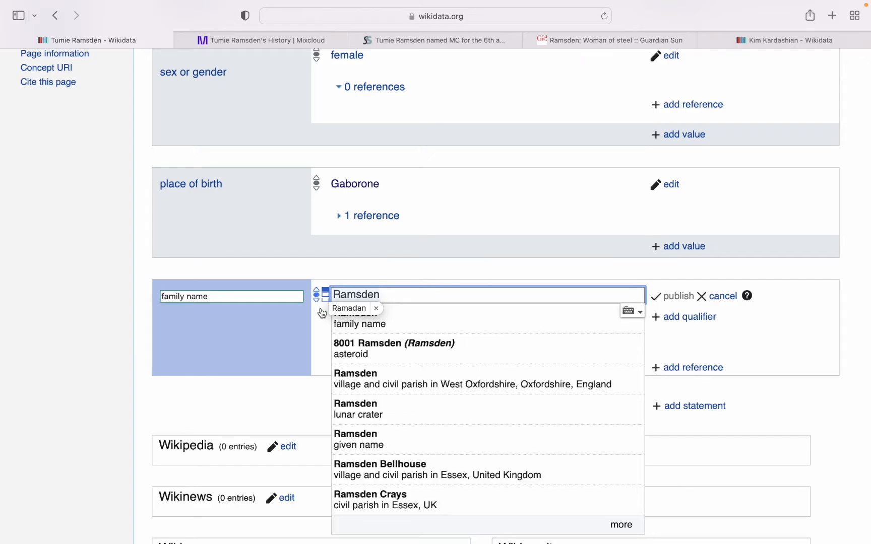
click(473, 52)
click(597, 53)
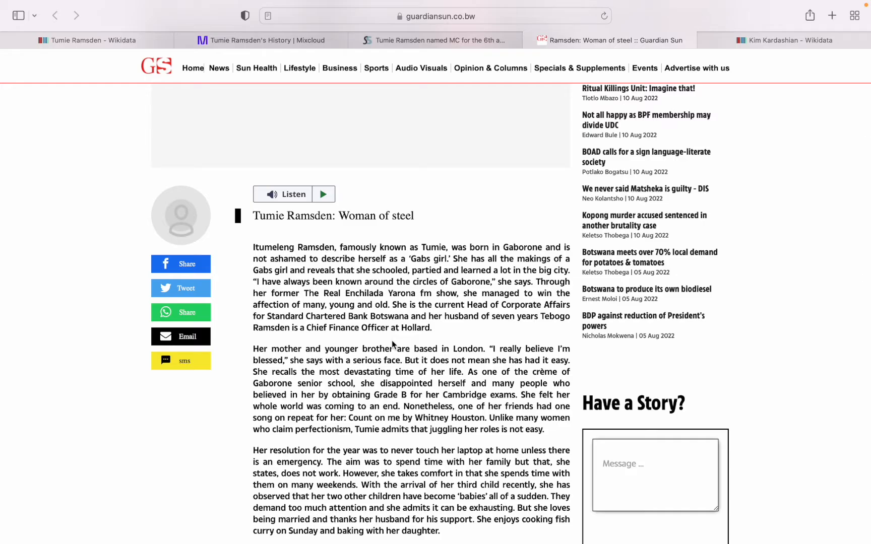
scroll(393, 340, down, 10)
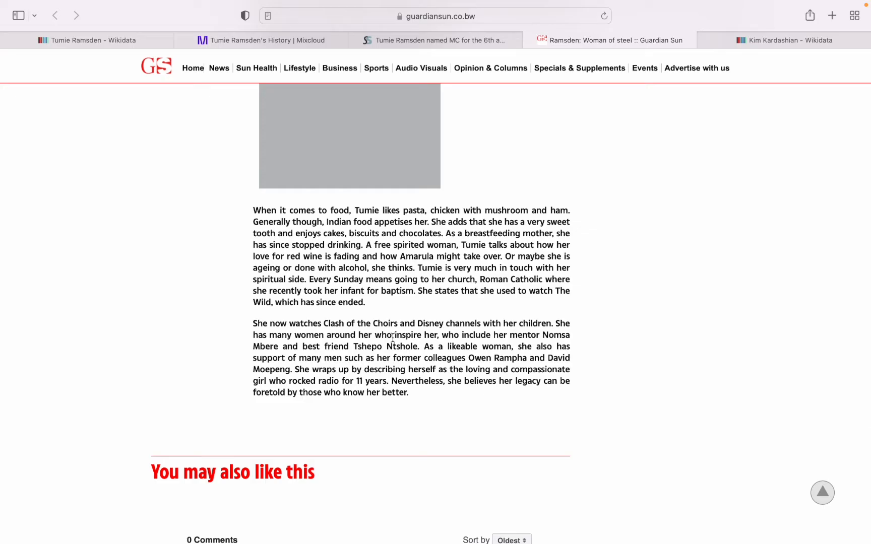
scroll(392, 336, up, 6)
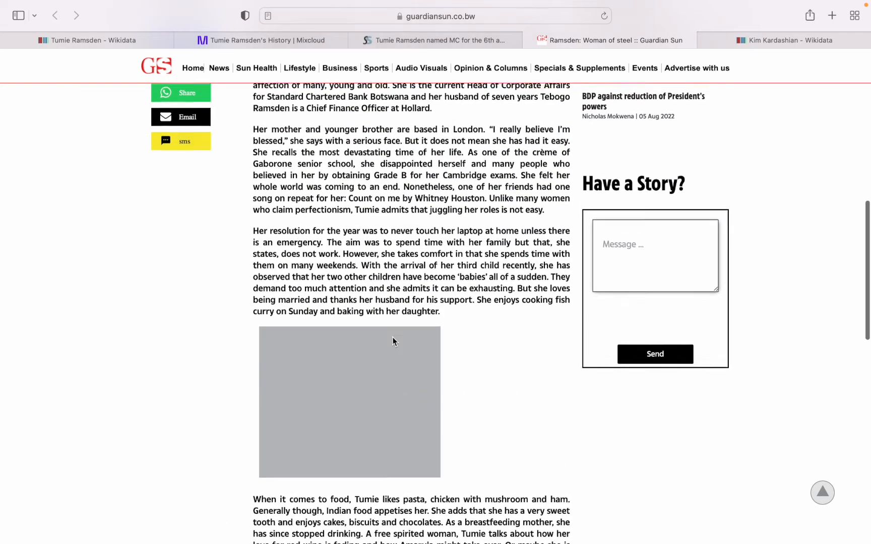
scroll(392, 336, up, 2)
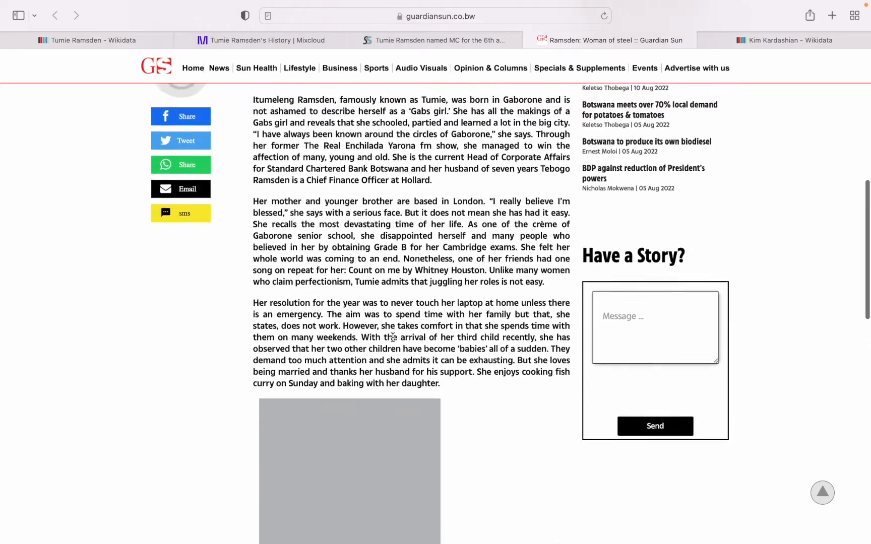
scroll(392, 337, up, 1)
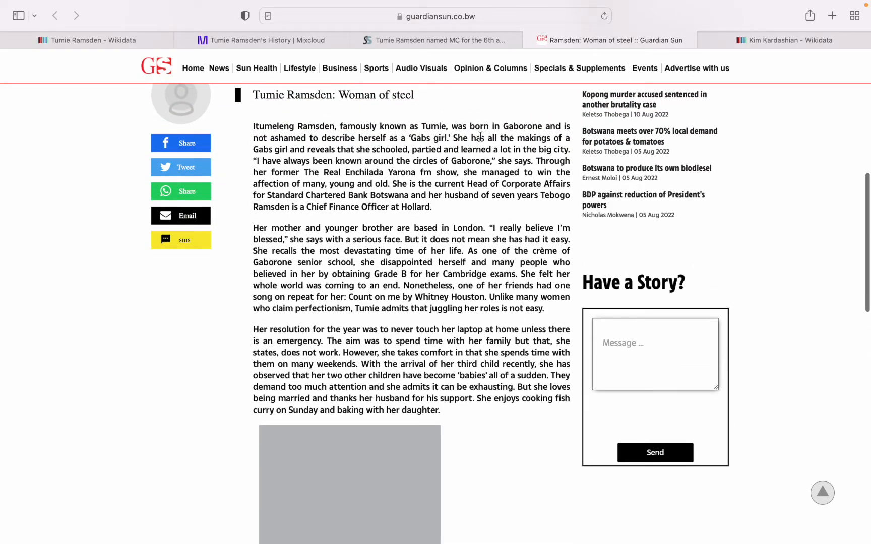
click(427, 41)
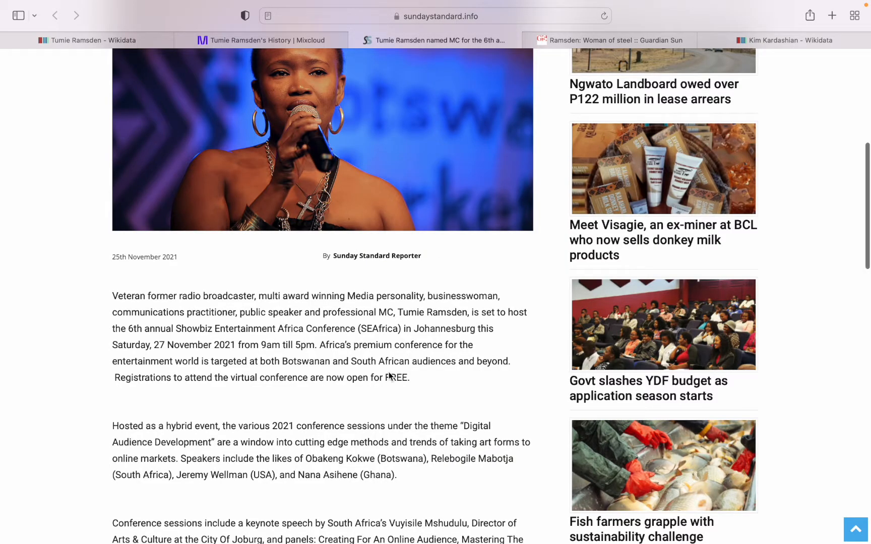
scroll(388, 375, down, 2)
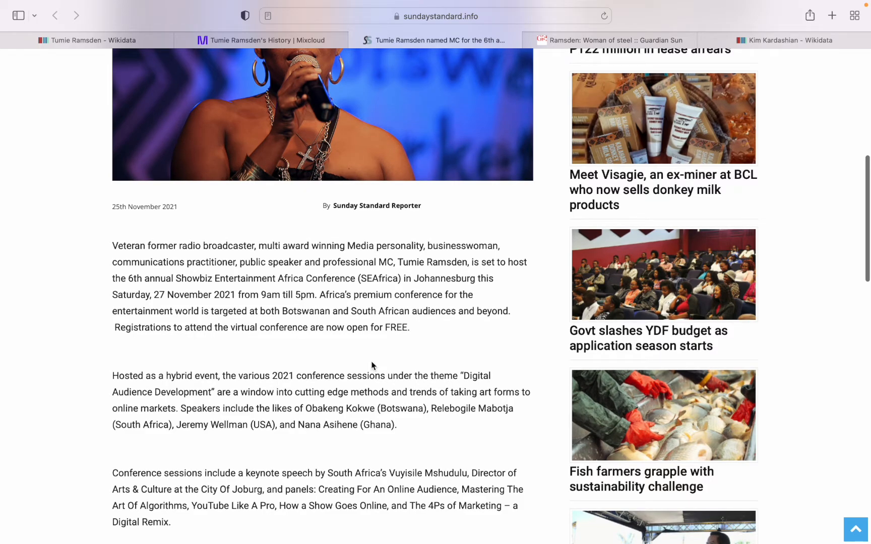
Return to the Wikidata item, correct the family name value to "Ramsden", choosing the family name entry, and publish the statement.
click(102, 45)
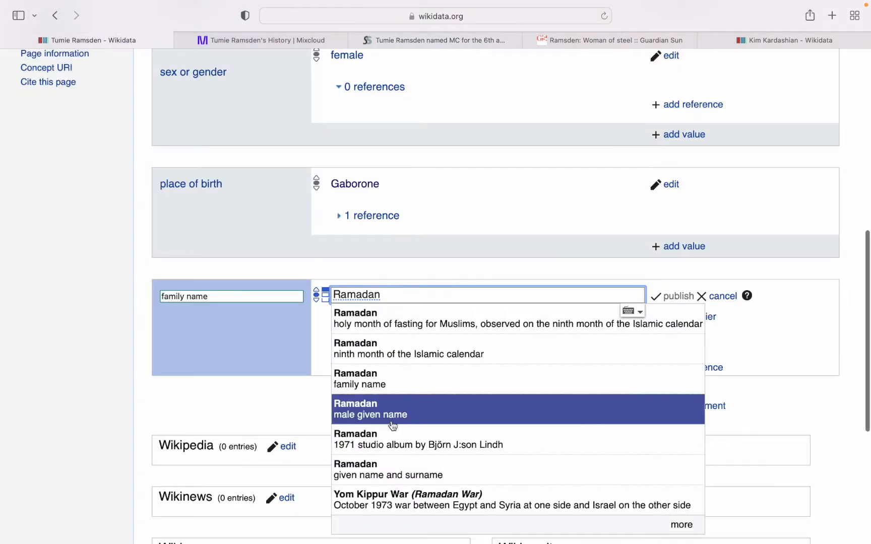
key(BackSpace)
key(BackSpace)
key(BackSpace)
key(BackSpace)
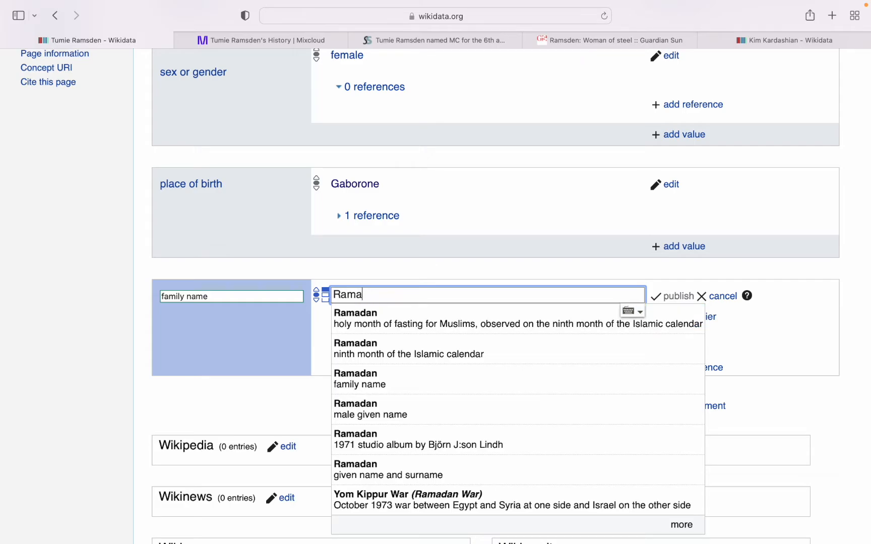
text(sden)
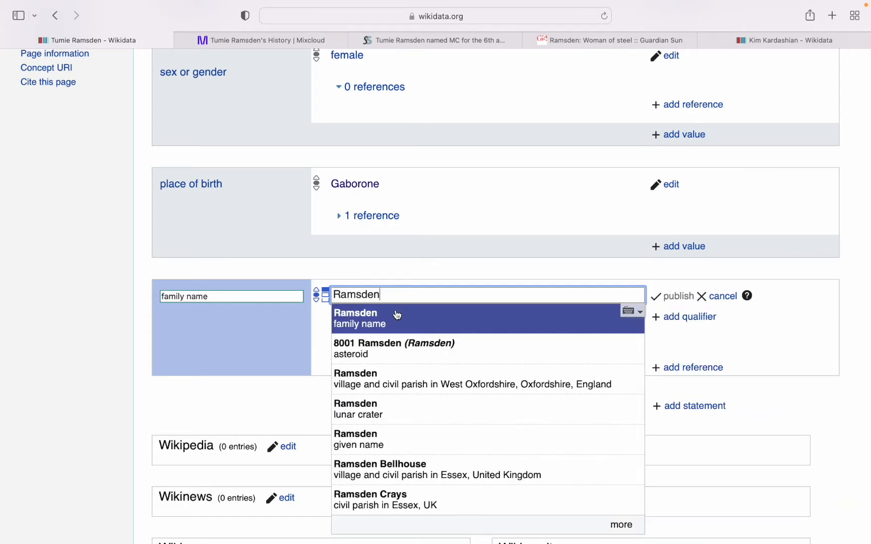
click(396, 314)
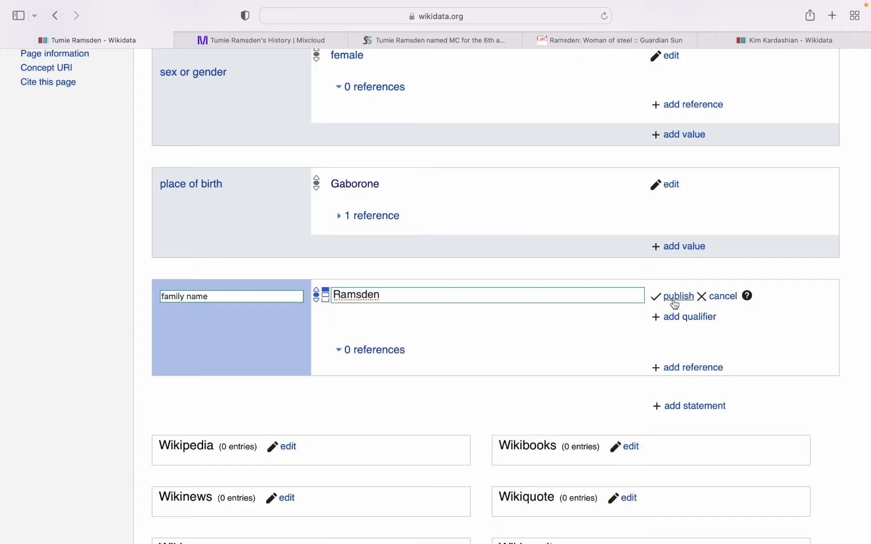
click(675, 300)
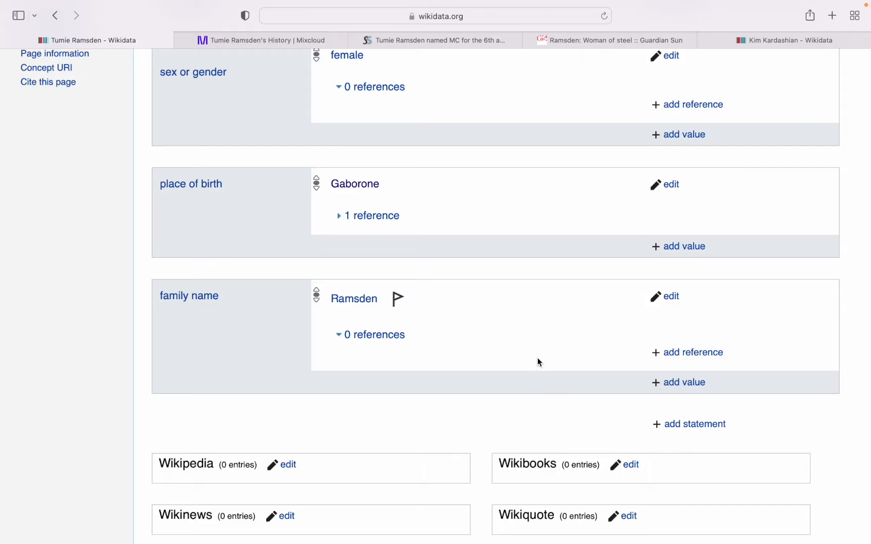
Start another statement with the property "occupation" and check the Sunday Standard article for Tumie Ramsden's occupations.
scroll(538, 358, down, 4)
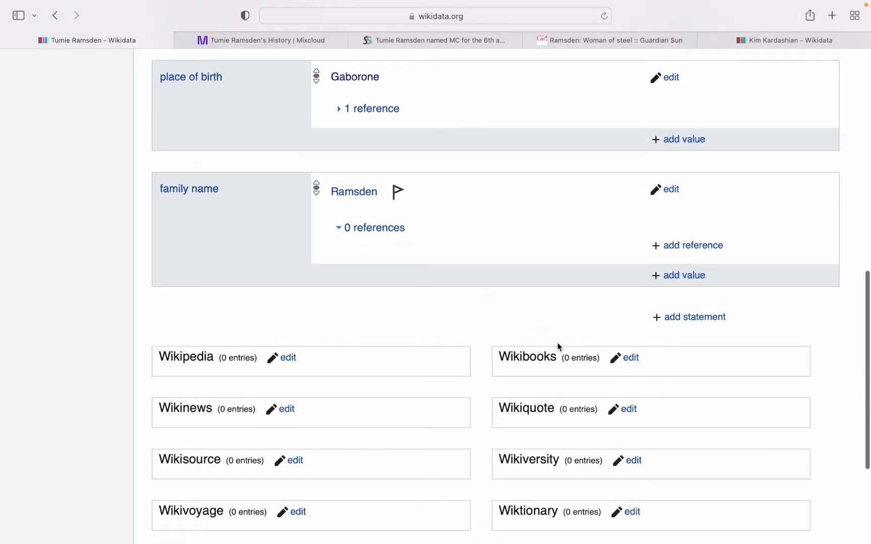
click(672, 321)
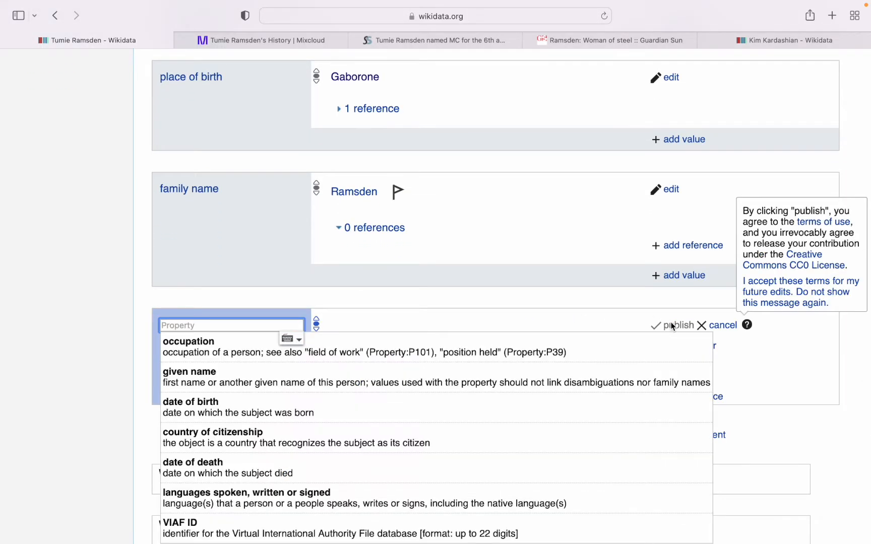
click(392, 360)
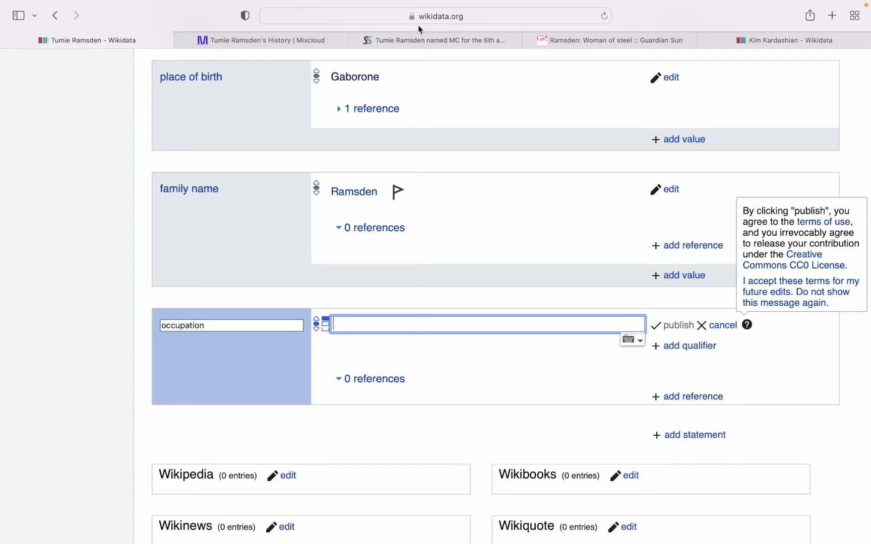
click(418, 40)
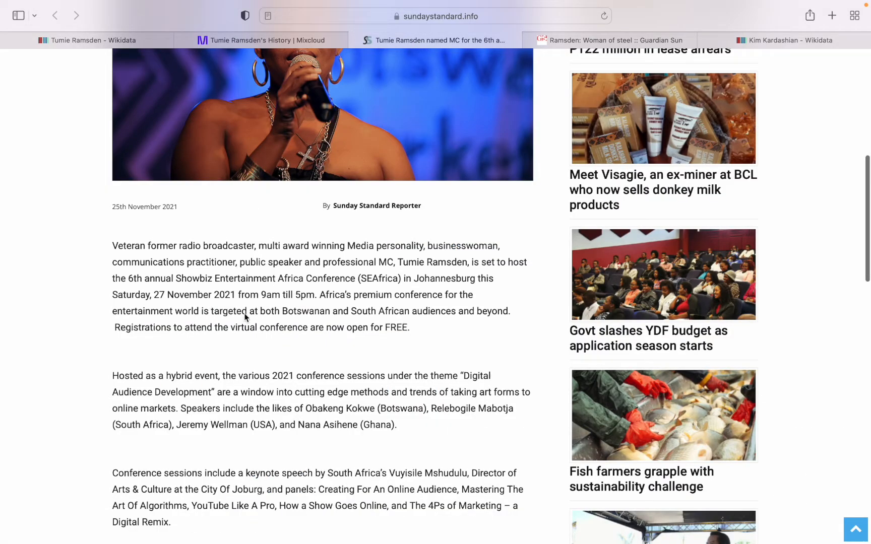
scroll(237, 322, up, 5)
scroll(235, 327, down, 3)
scroll(234, 327, down, 1)
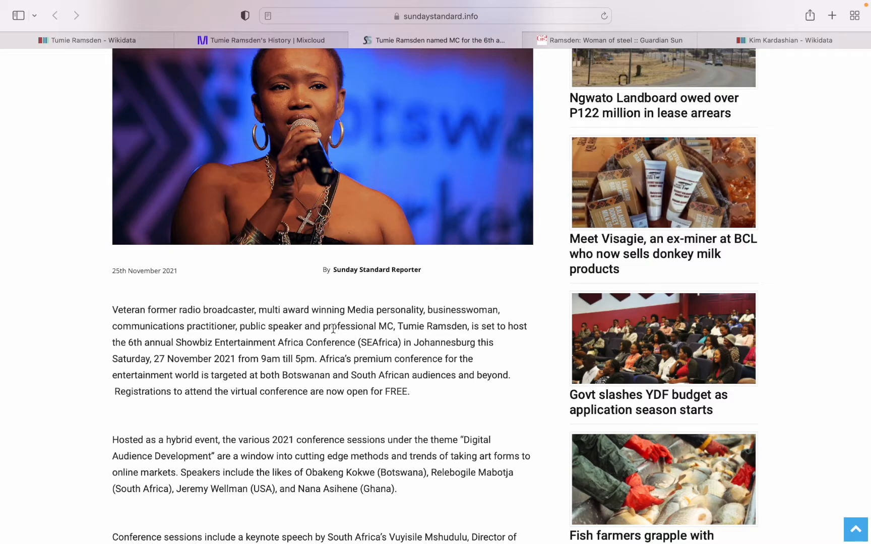
Return to the Wikidata item, set the occupation value to "media personality" and publish the statement.
click(113, 43)
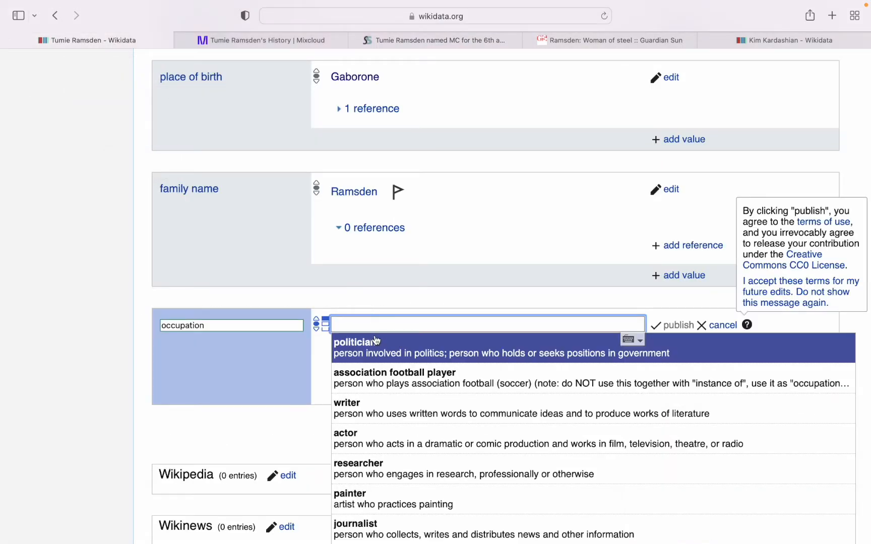
text(media)
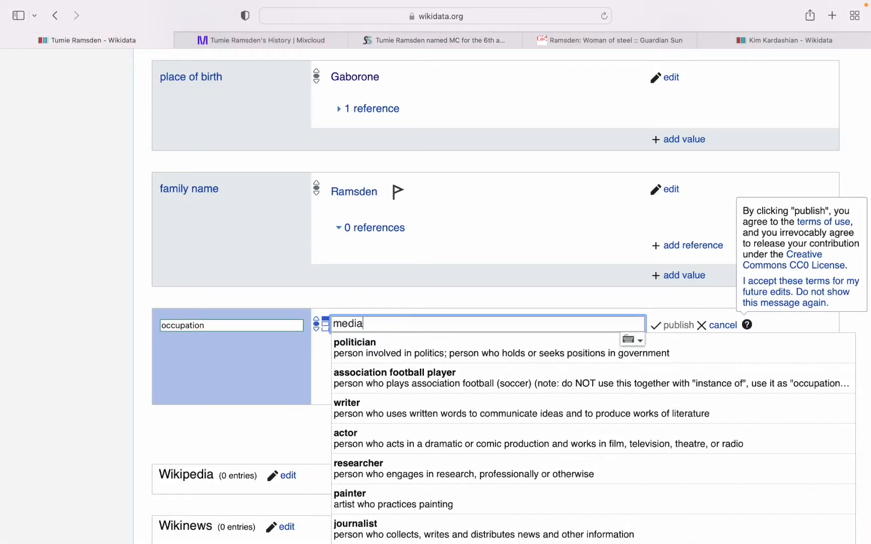
text( per)
click(386, 346)
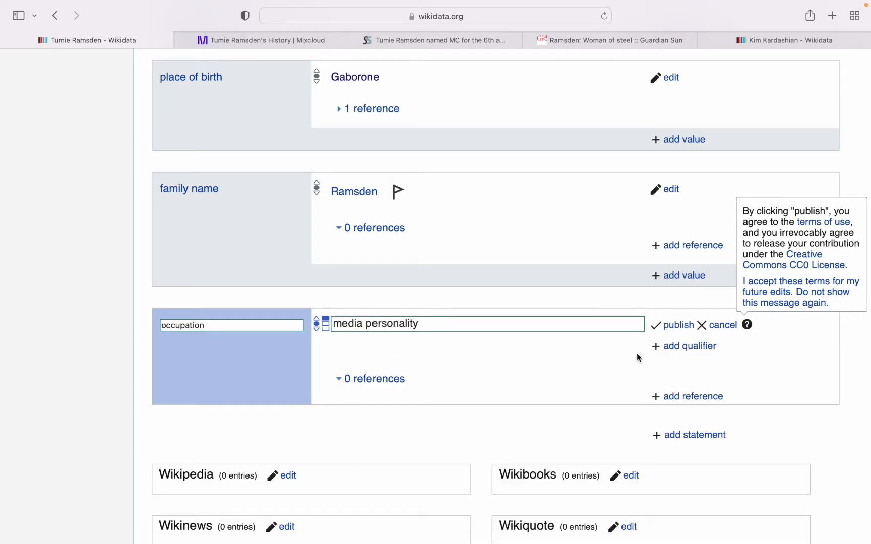
click(670, 325)
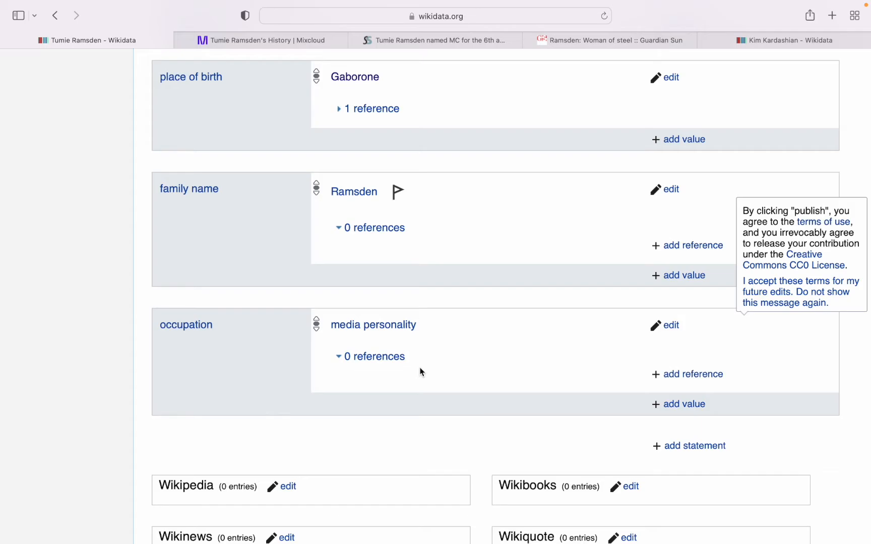
Start a second value for the occupation statement and search the suggestions for a "radio" occupation.
click(669, 406)
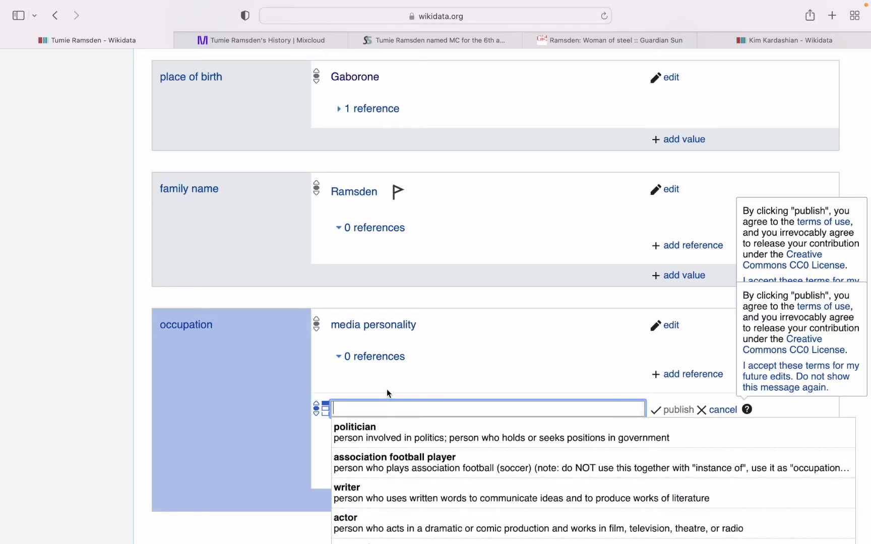
scroll(386, 389, down, 3)
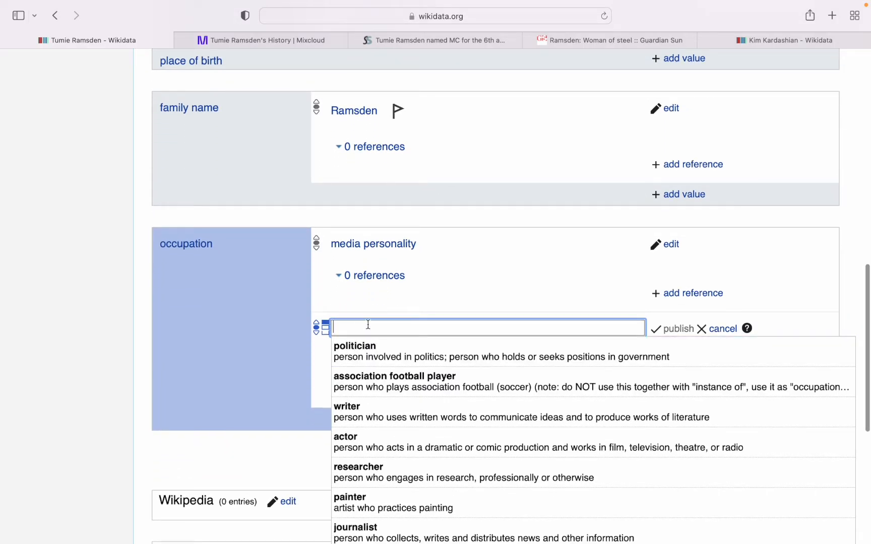
text(rab)
key(BackSpace)
key(BackSpace)
key(BackSpace)
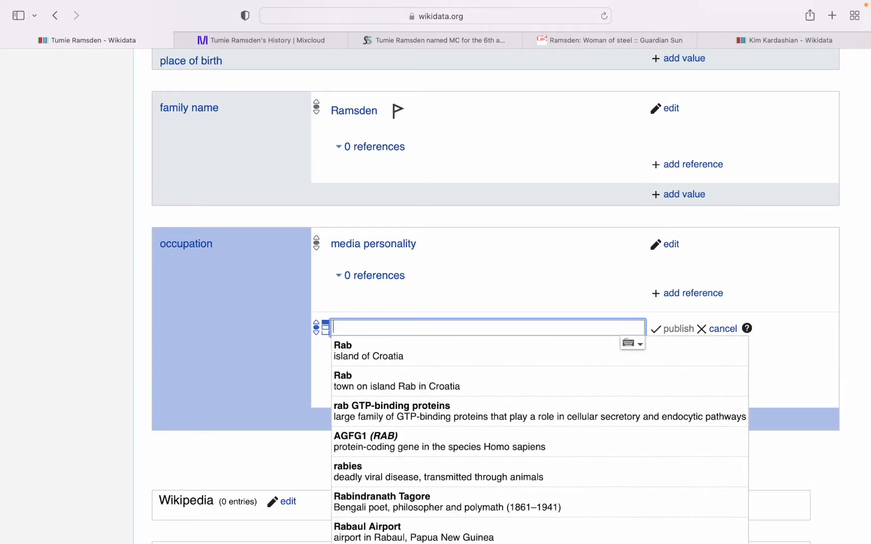
text(a)
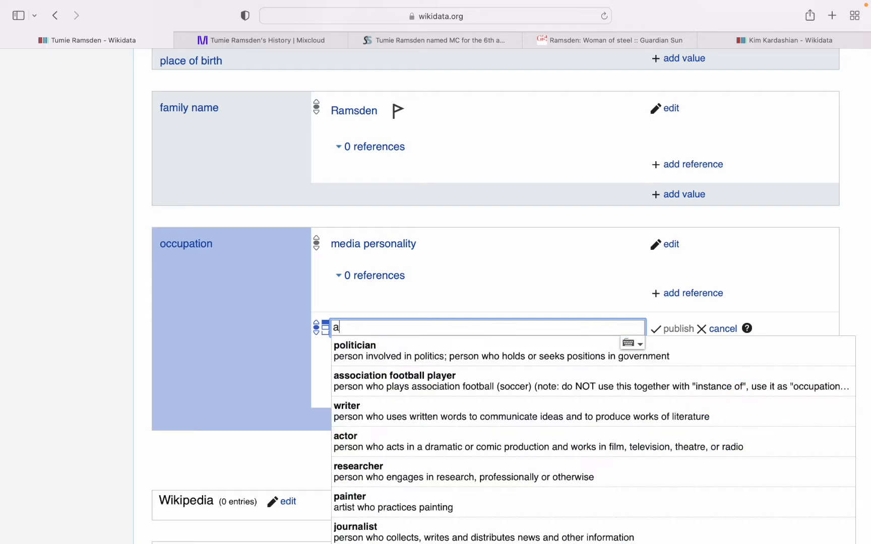
key(BackSpace)
text(rad)
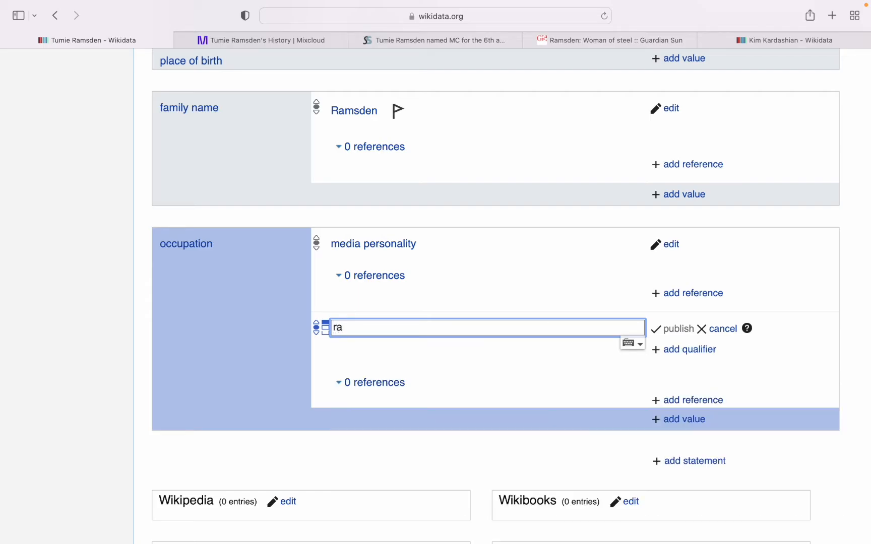
text(io)
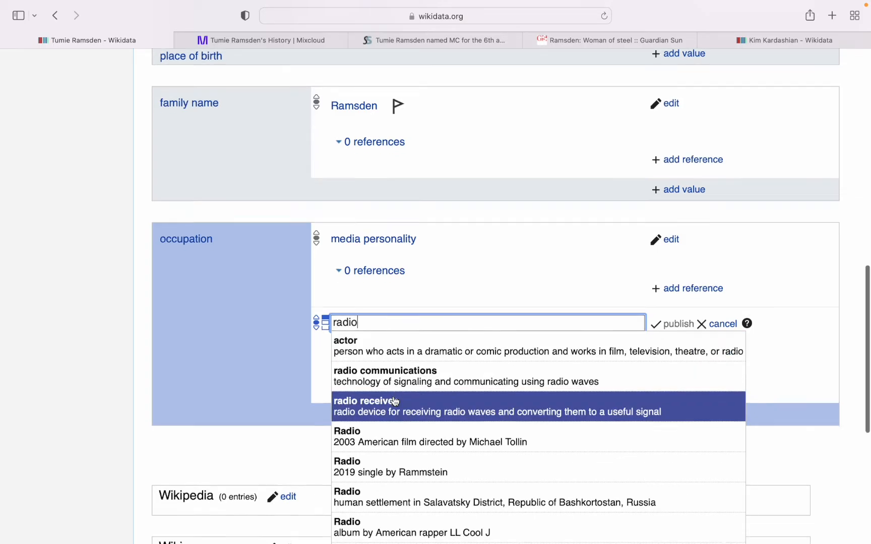
scroll(395, 402, down, 2)
scroll(395, 402, down, 3)
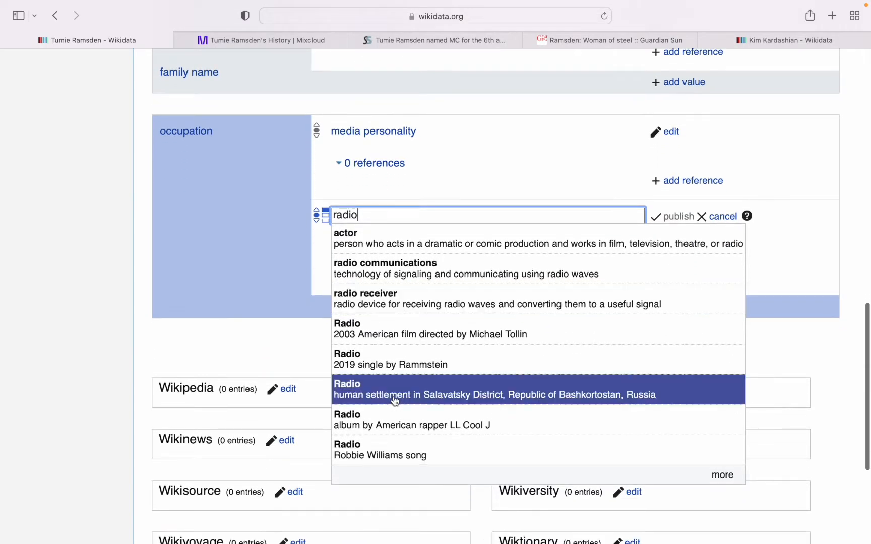
scroll(395, 402, up, 1)
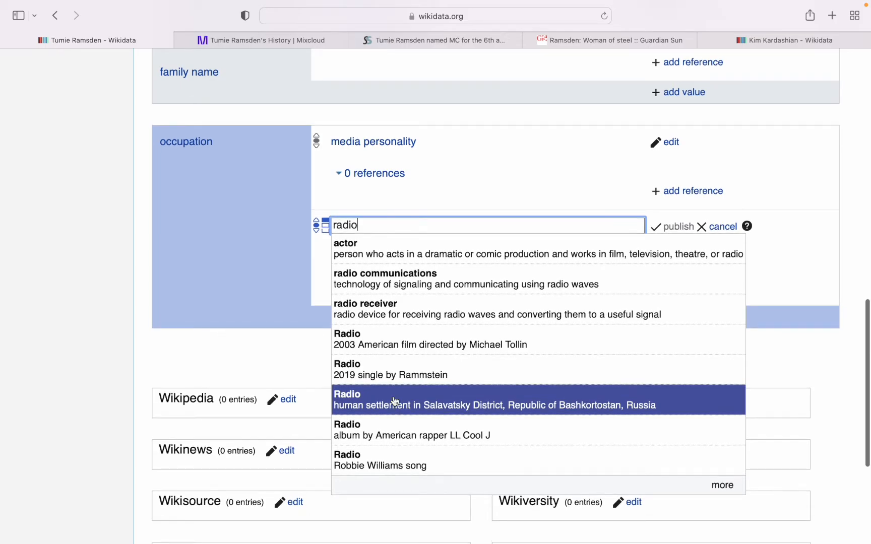
Set the second occupation value to "presenter", choosing the entry for a person who hosts an event, and publish it.
key(BackSpace)
key(BackSpace)
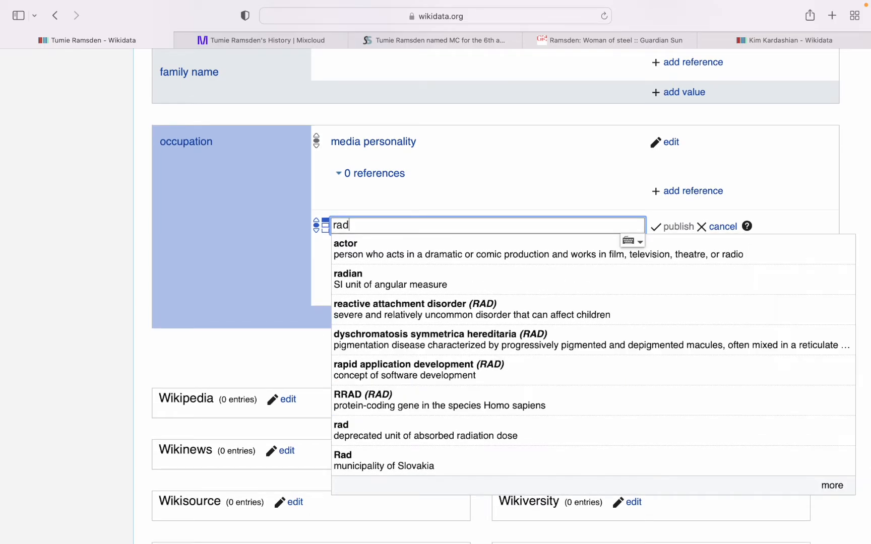
key(BackSpace)
key(BackSpace)
key(BackSpace)
text(pre)
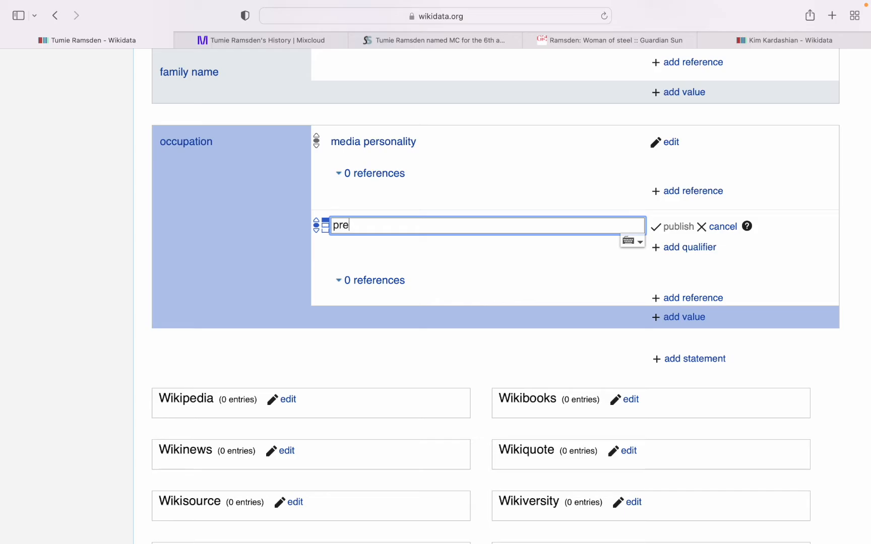
text(senter)
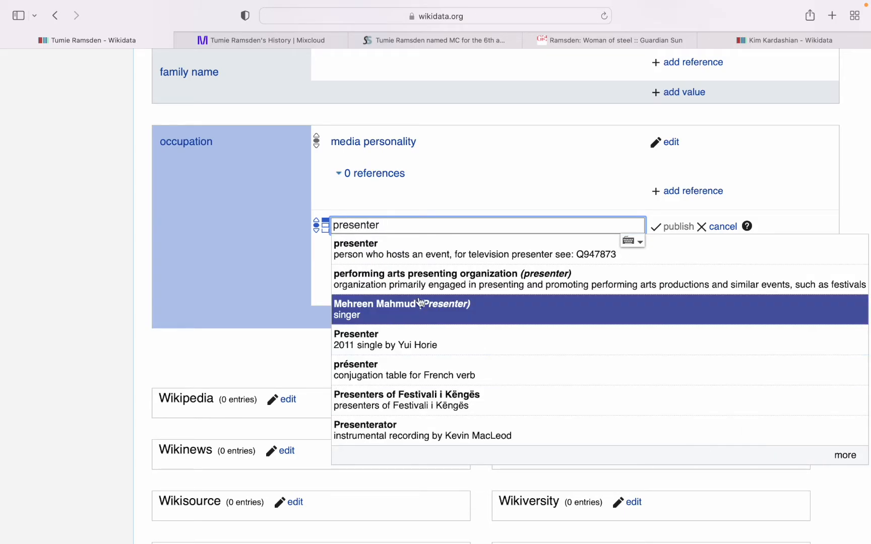
click(418, 254)
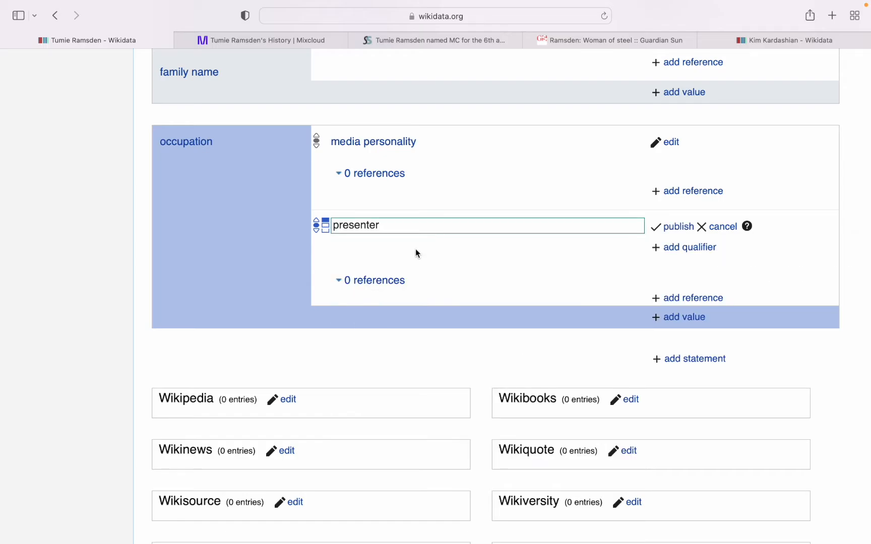
click(671, 227)
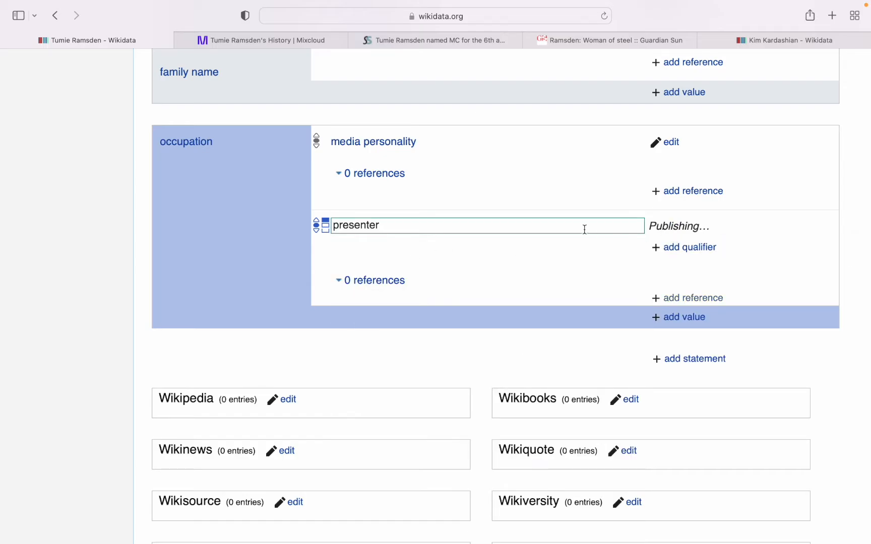
Start a third occupation value, check the Sunday Standard article for Tumie Ramsden's other occupations, and return to the Wikidata item.
click(689, 307)
click(431, 39)
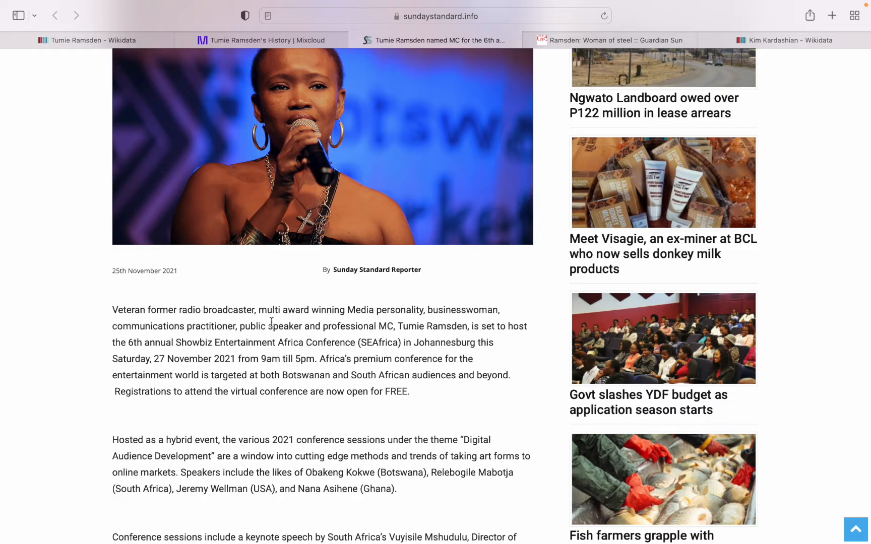
click(90, 39)
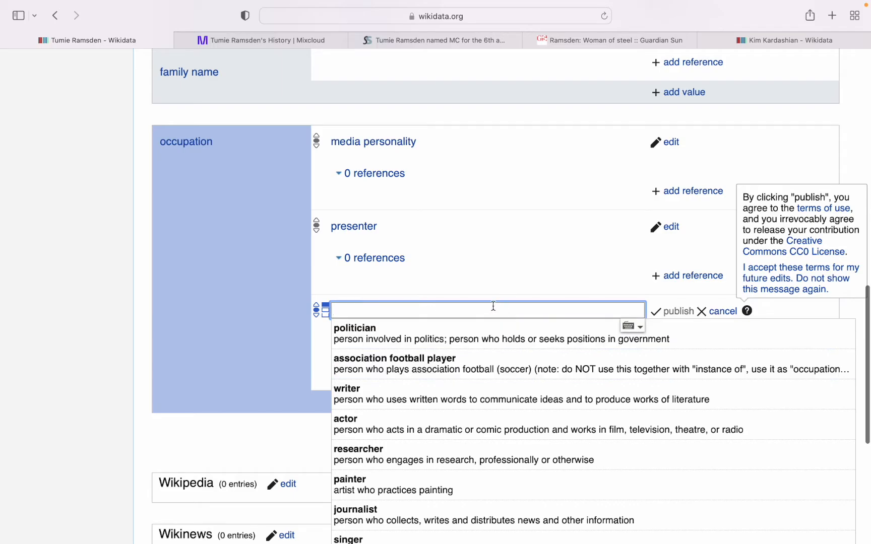
Look up "public speaker" for the third occupation value, choose the "orator" entry and publish it.
text(publi)
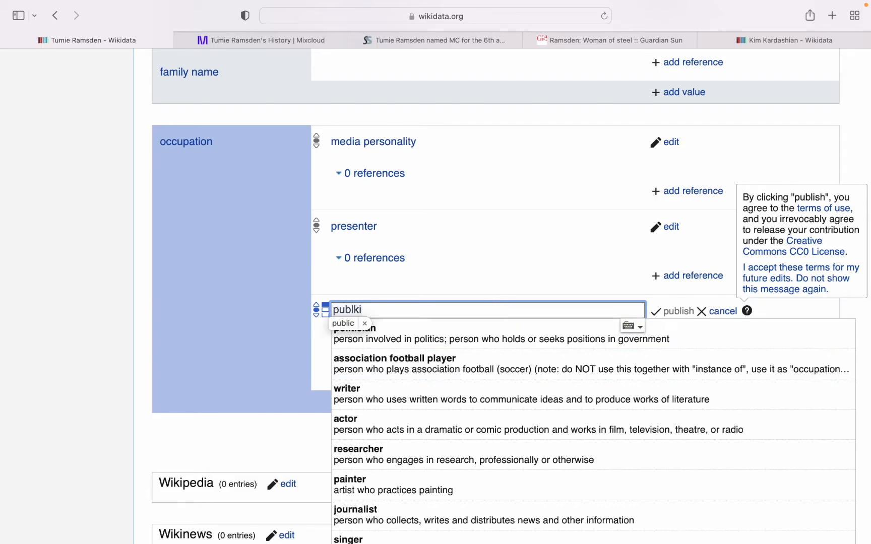
key(BackSpace)
key(BackSpace)
key(BackSpace)
key(BackSpace)
key(BackSpace)
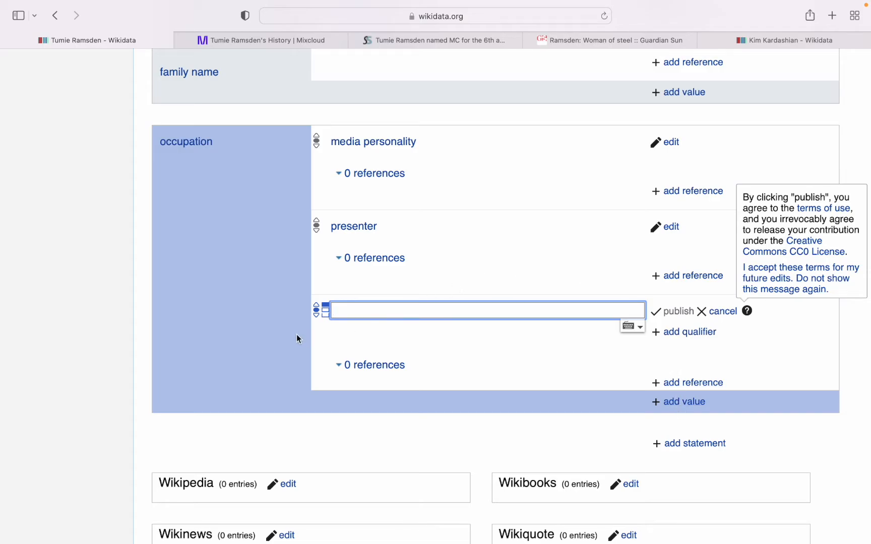
text(public spae)
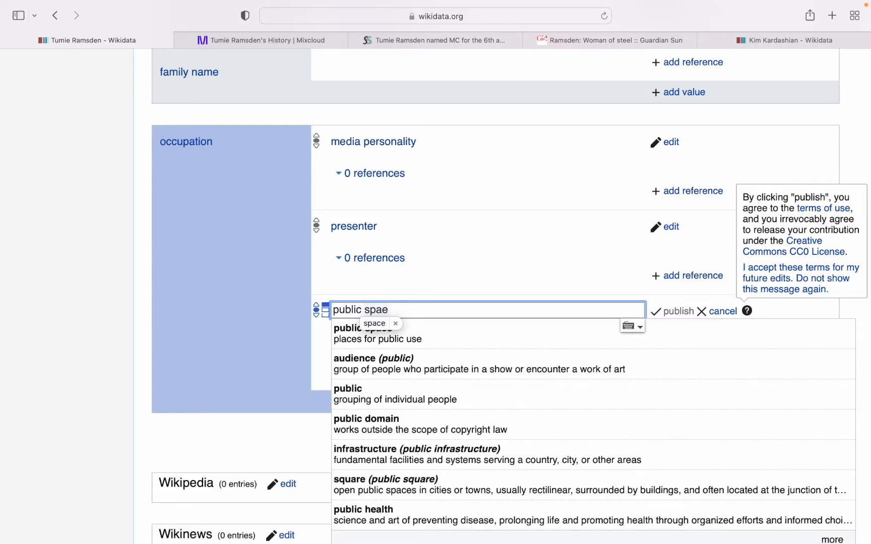
key(BackSpace)
key(BackSpace)
text(e)
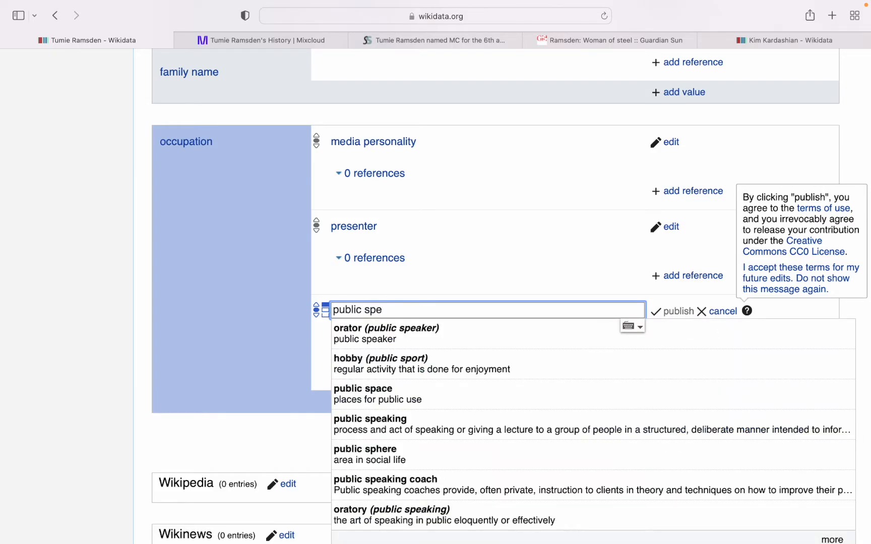
text(aker)
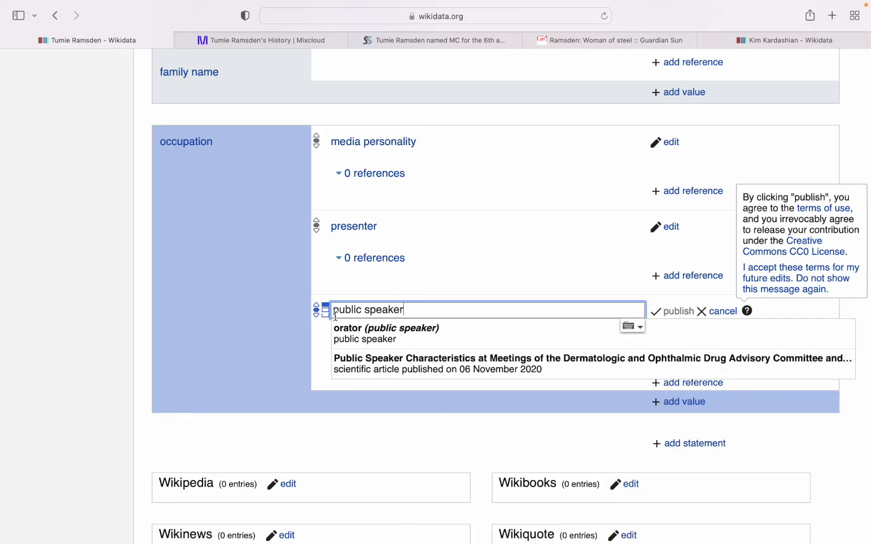
click(383, 346)
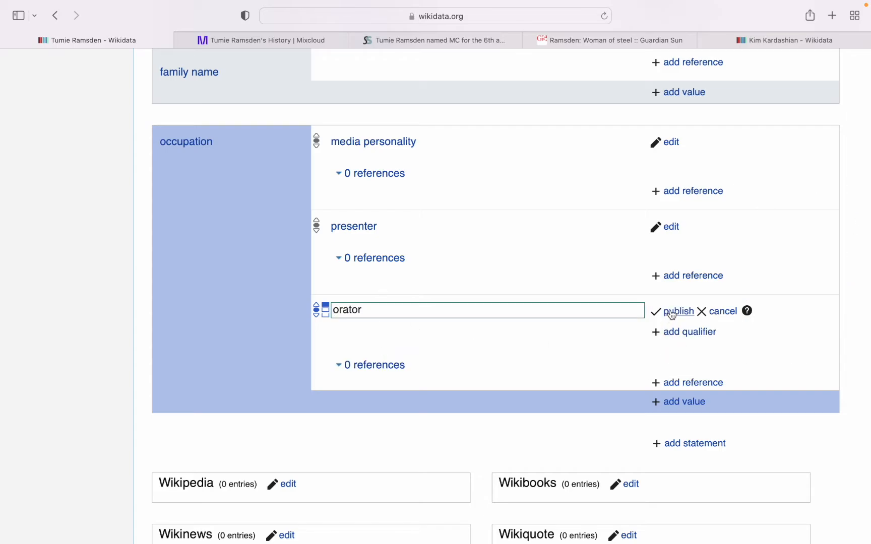
click(673, 312)
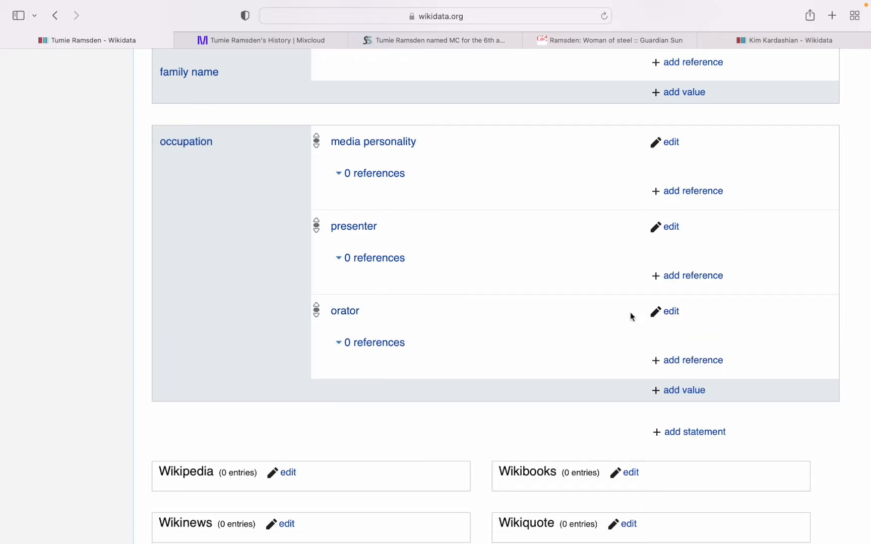
Switch to Kim Kardashian's Wikidata item and examine its opening statements, from instance of and image to sex or gender and country of citizenship.
scroll(593, 245, down, 2)
scroll(593, 245, down, 1)
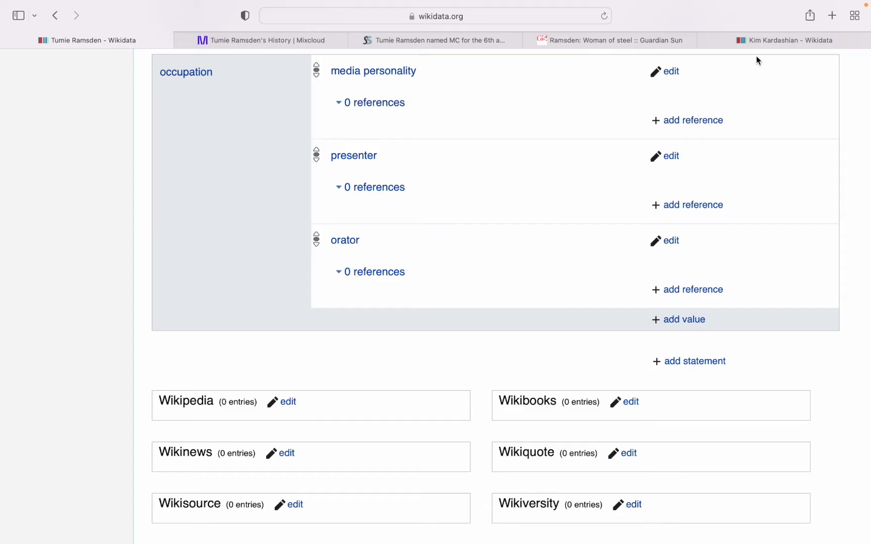
click(762, 40)
scroll(523, 194, down, 2)
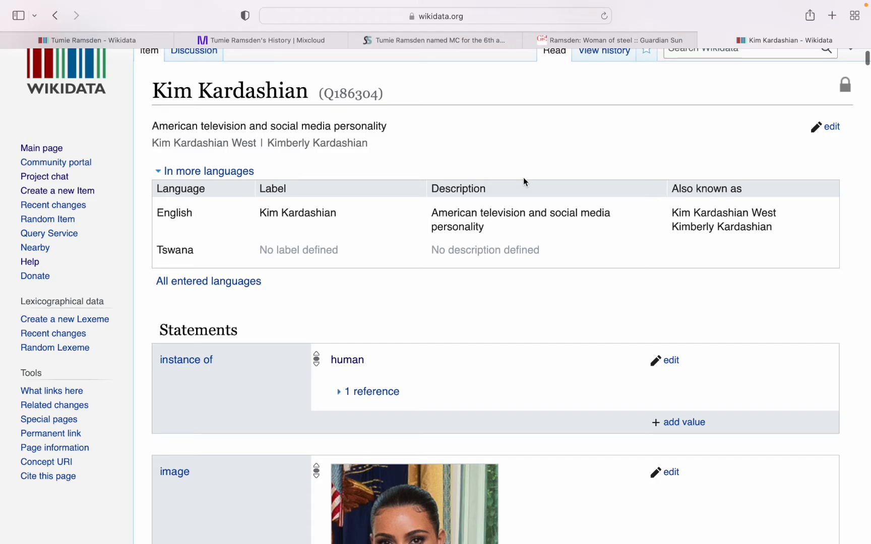
scroll(232, 341, down, 3)
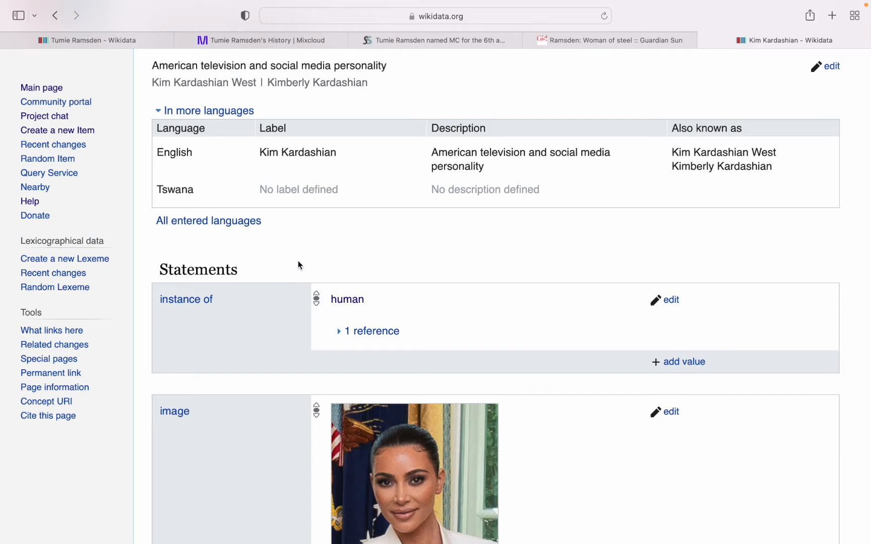
scroll(345, 344, down, 2)
scroll(352, 317, down, 2)
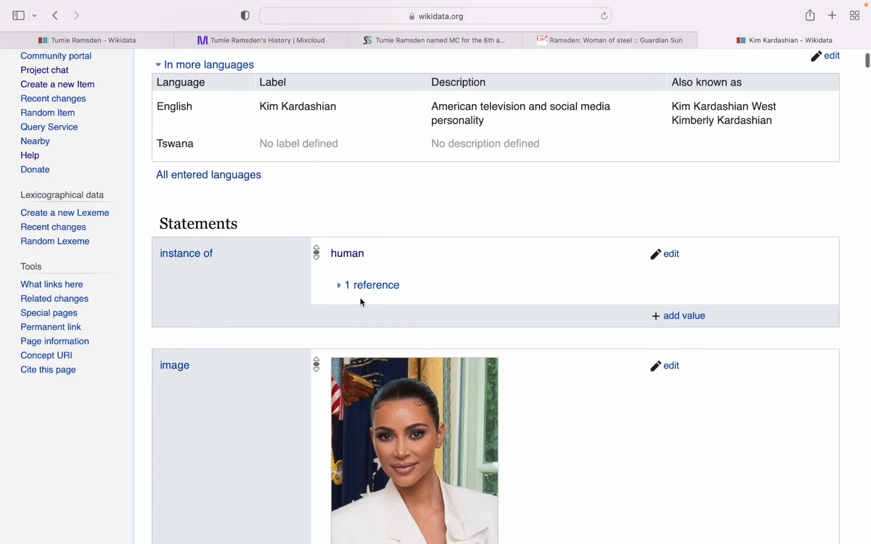
scroll(363, 292, down, 15)
scroll(364, 294, down, 20)
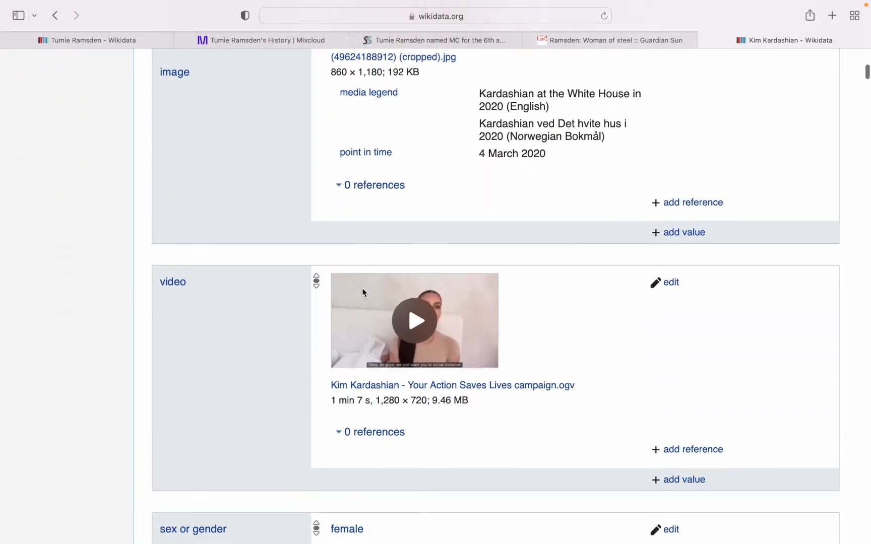
scroll(362, 290, down, 3)
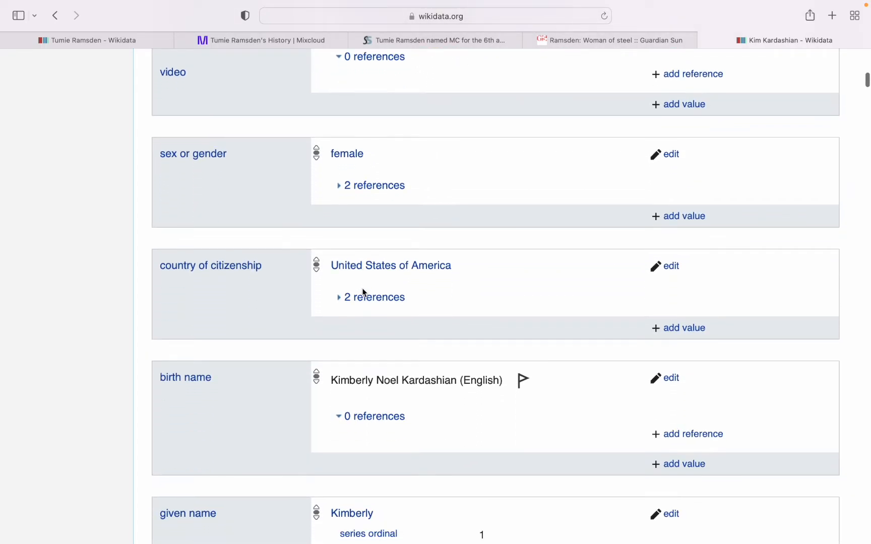
scroll(330, 173, down, 1)
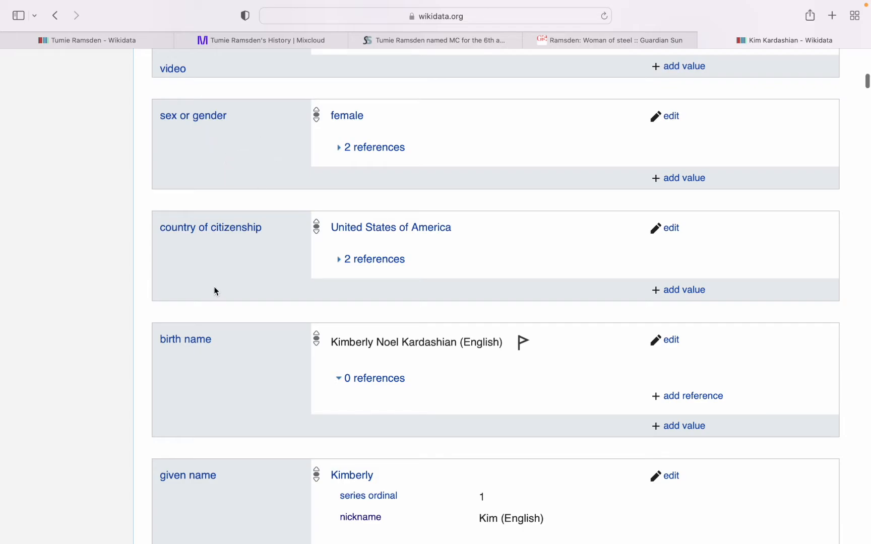
Examine how the birth name, given name, family name, date of birth and place of birth are recorded on Kim Kardashian's item.
scroll(222, 371, down, 3)
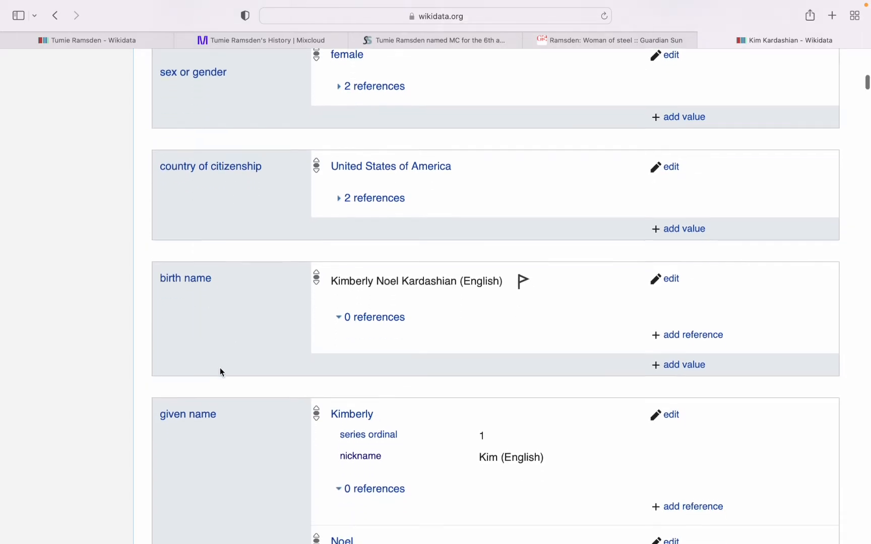
scroll(211, 445, down, 3)
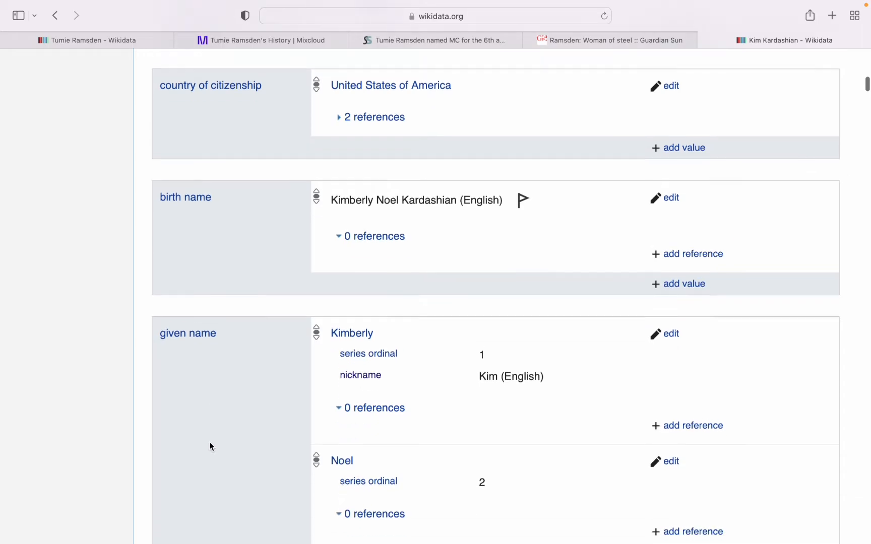
scroll(211, 445, down, 10)
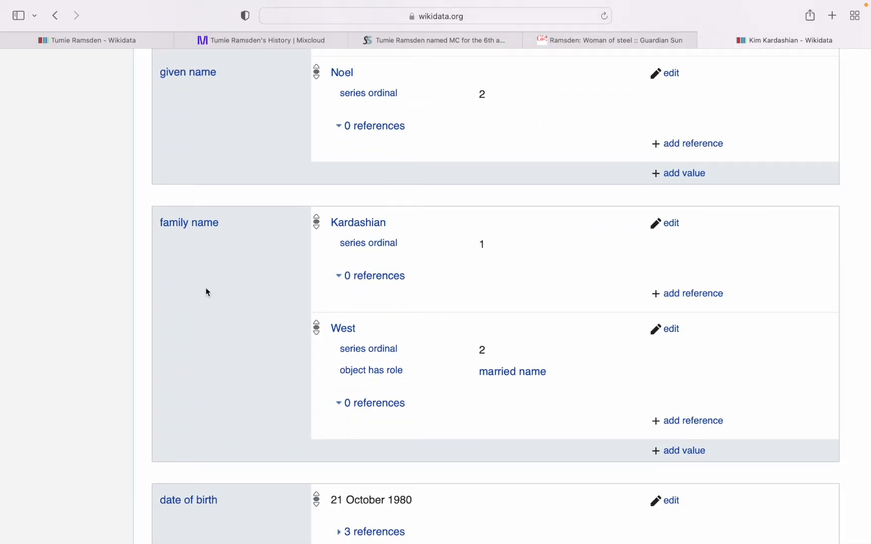
scroll(218, 369, up, 4)
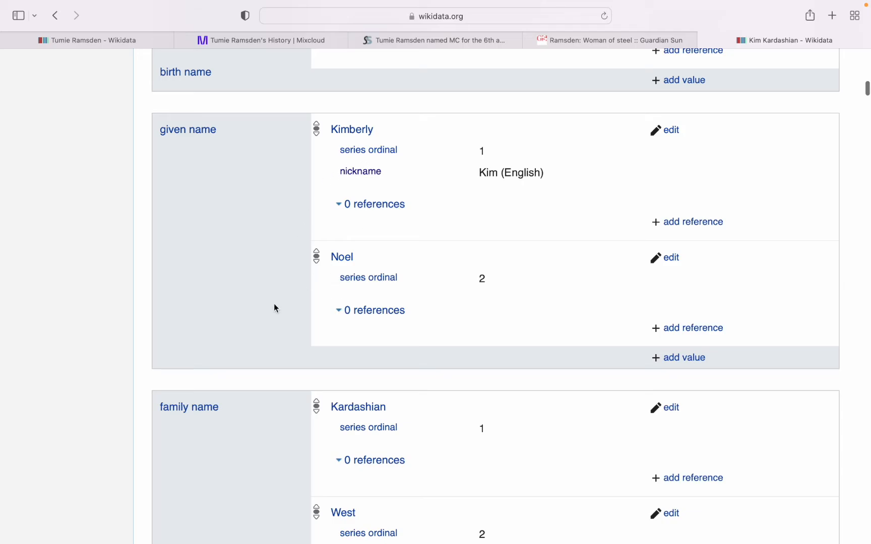
scroll(262, 315, down, 2)
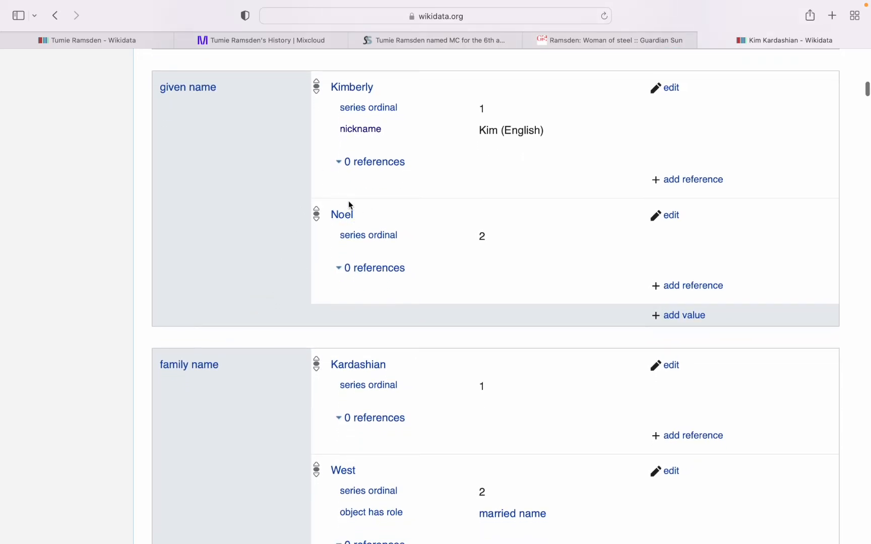
scroll(340, 242, down, 4)
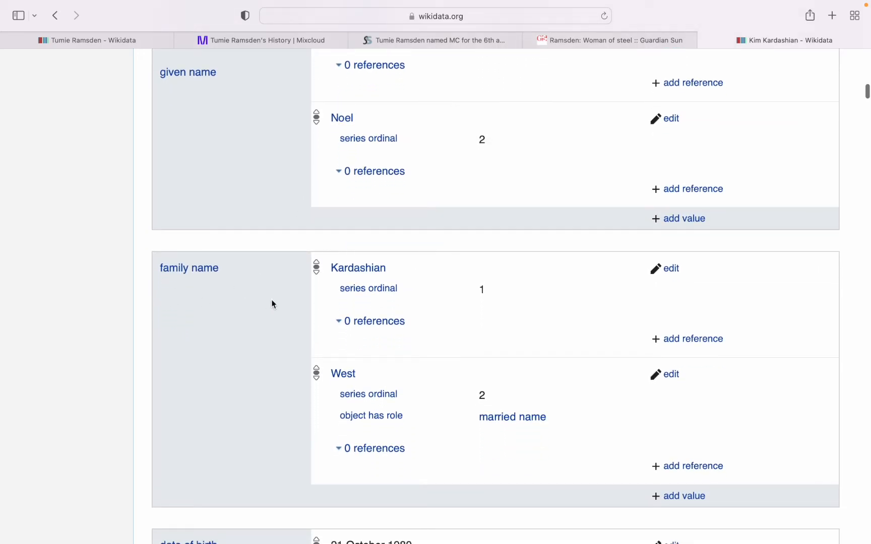
scroll(332, 245, down, 15)
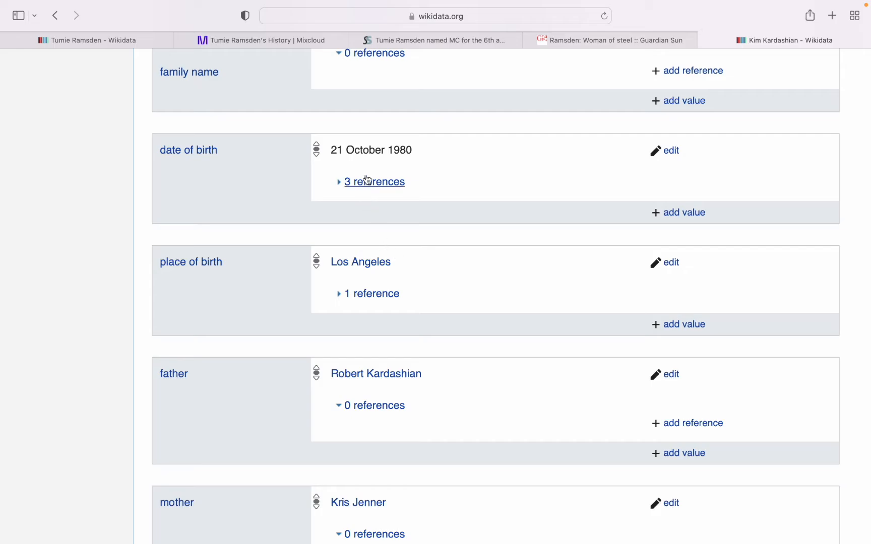
scroll(208, 310, down, 2)
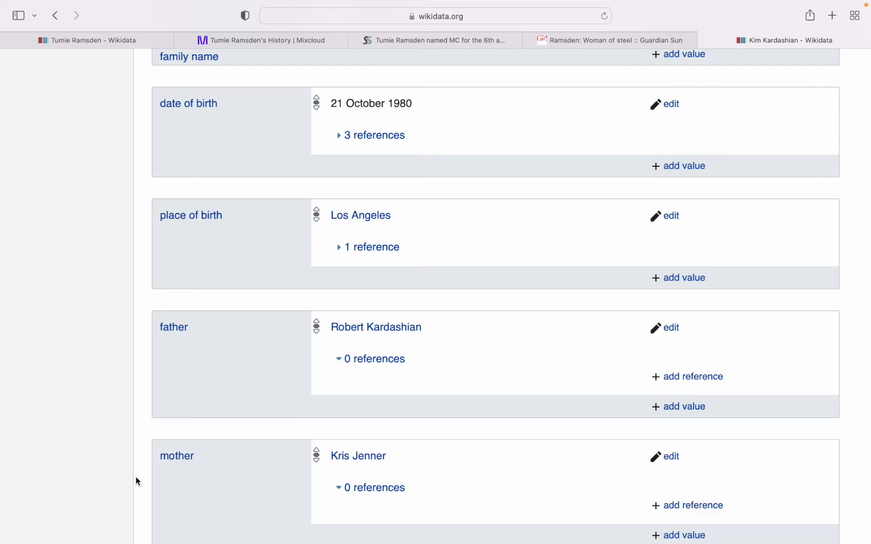
Look through the family statements on Kim Kardashian's item, including siblings, spouses, unmarried partners and children.
scroll(135, 472, down, 3)
scroll(133, 472, down, 20)
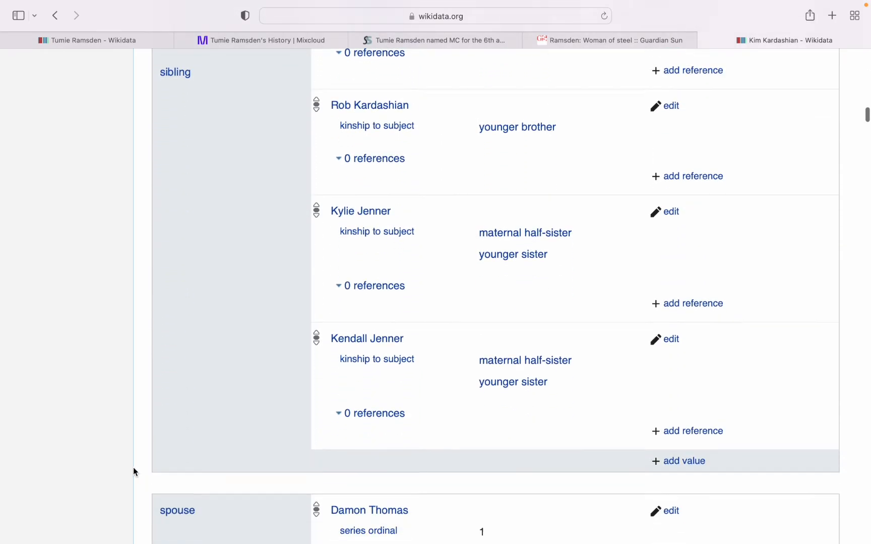
scroll(135, 472, down, 15)
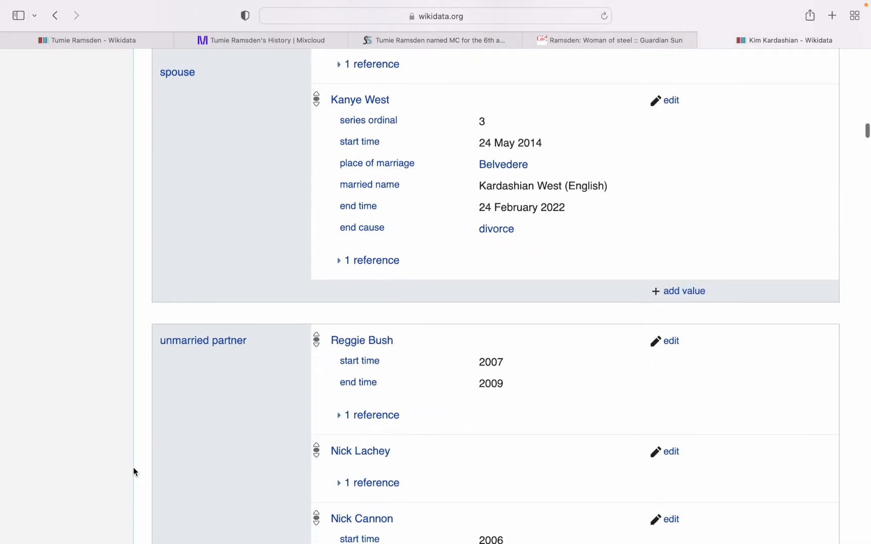
scroll(135, 472, down, 14)
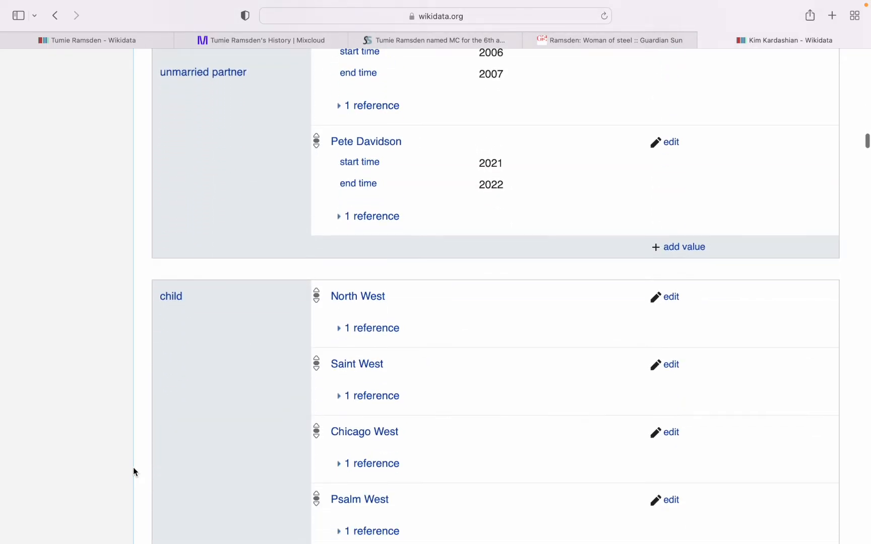
scroll(134, 468, down, 7)
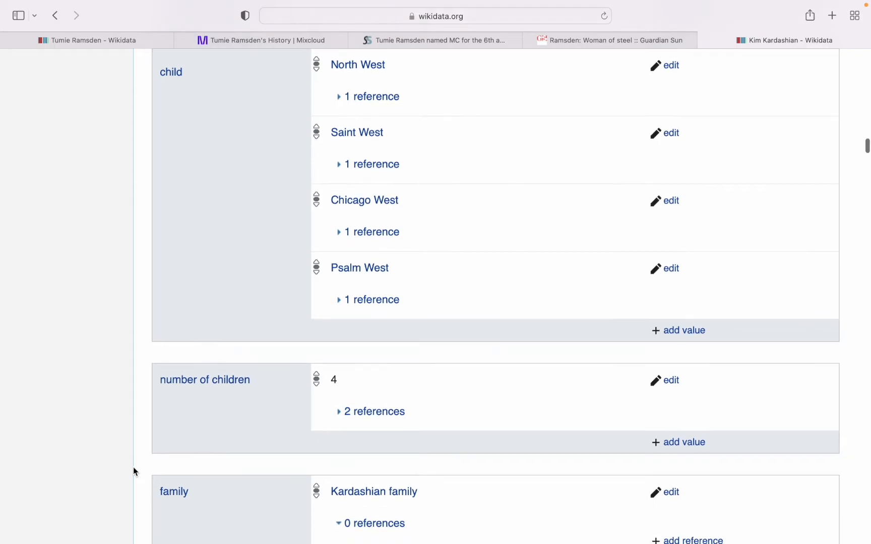
scroll(201, 406, down, 8)
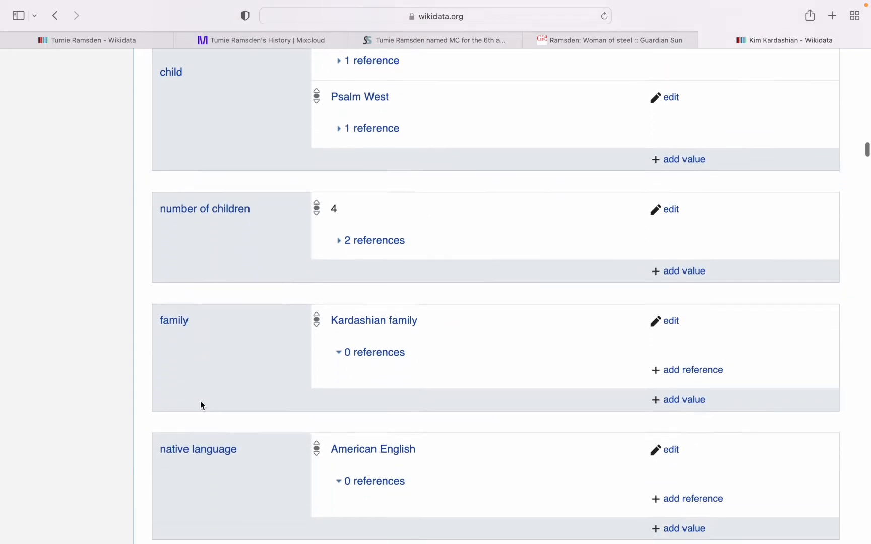
Review the native, spoken and writing language statements and the list of occupations on Kim Kardashian's item.
scroll(201, 405, down, 3)
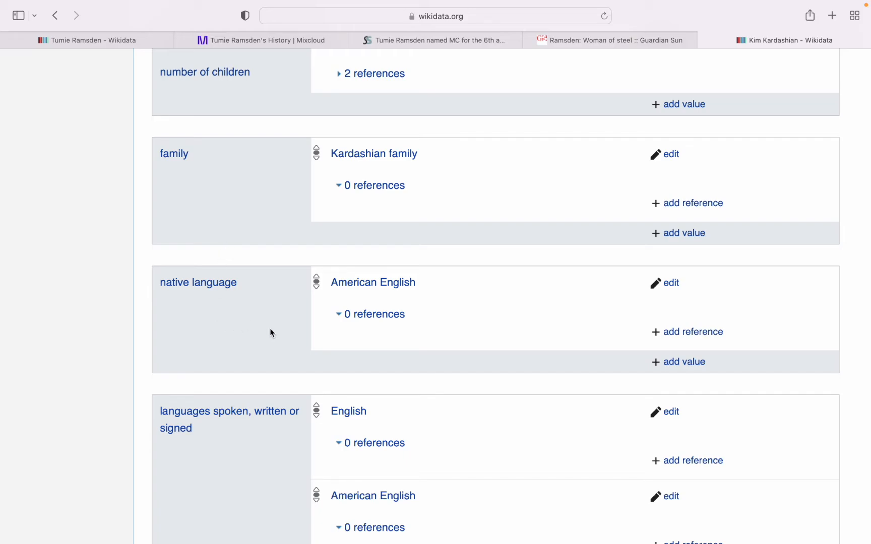
scroll(330, 336, down, 13)
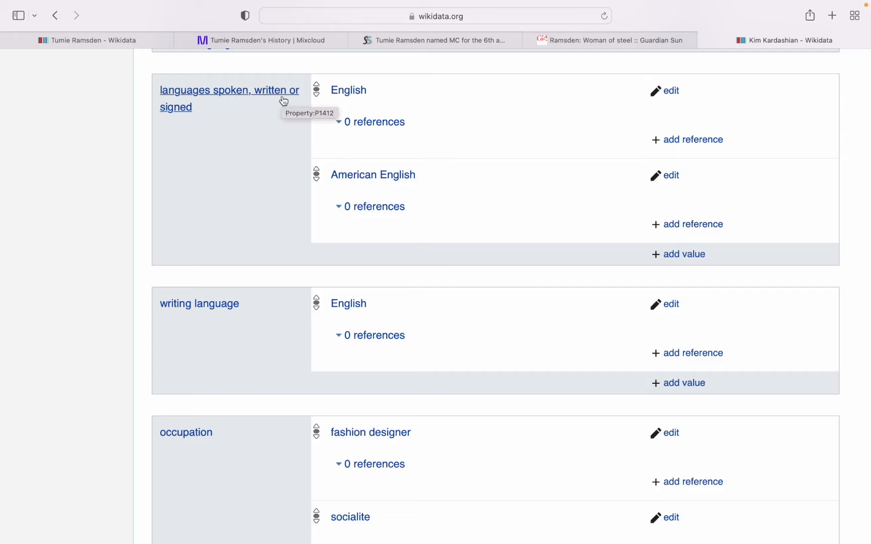
scroll(381, 196, down, 5)
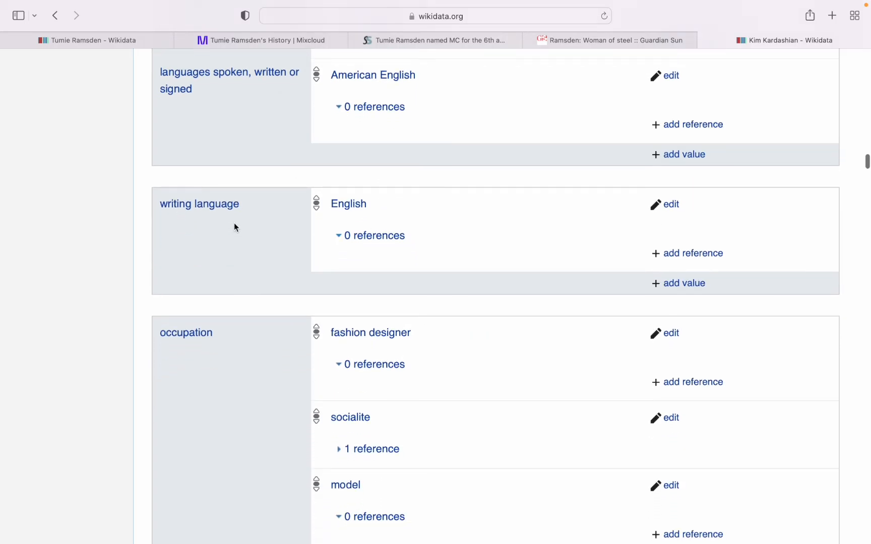
scroll(235, 227, down, 8)
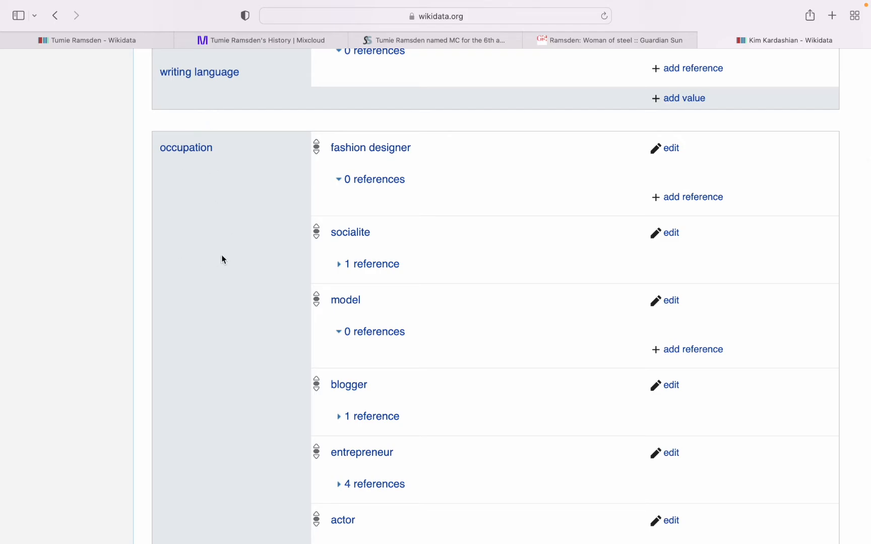
scroll(222, 258, down, 2)
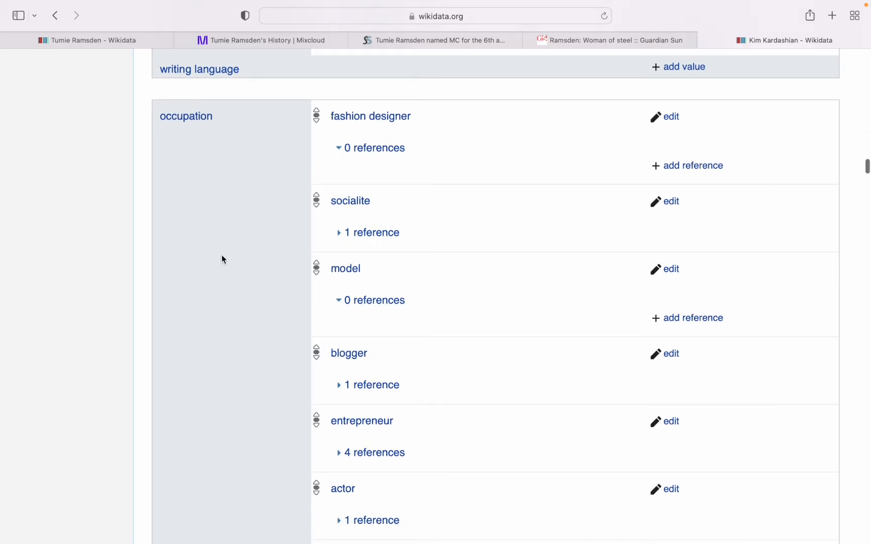
scroll(222, 256, down, 2)
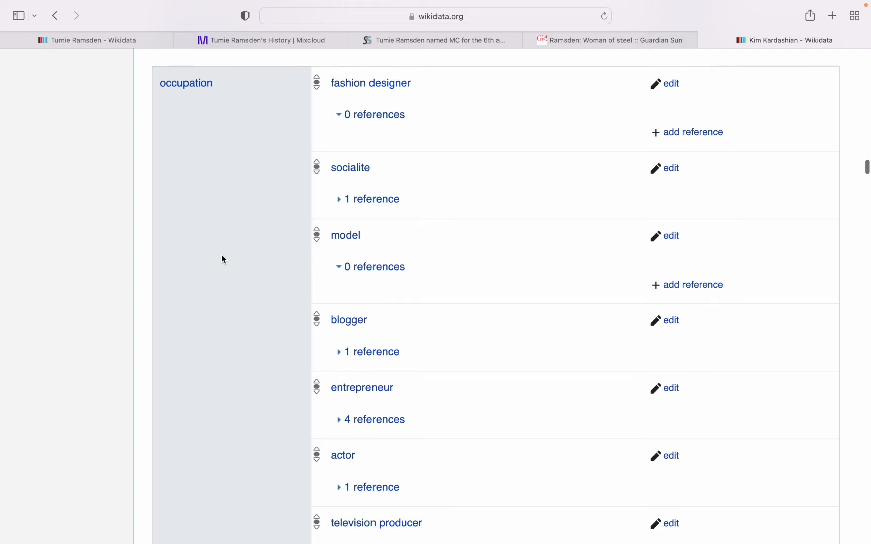
scroll(222, 256, down, 3)
scroll(222, 259, down, 7)
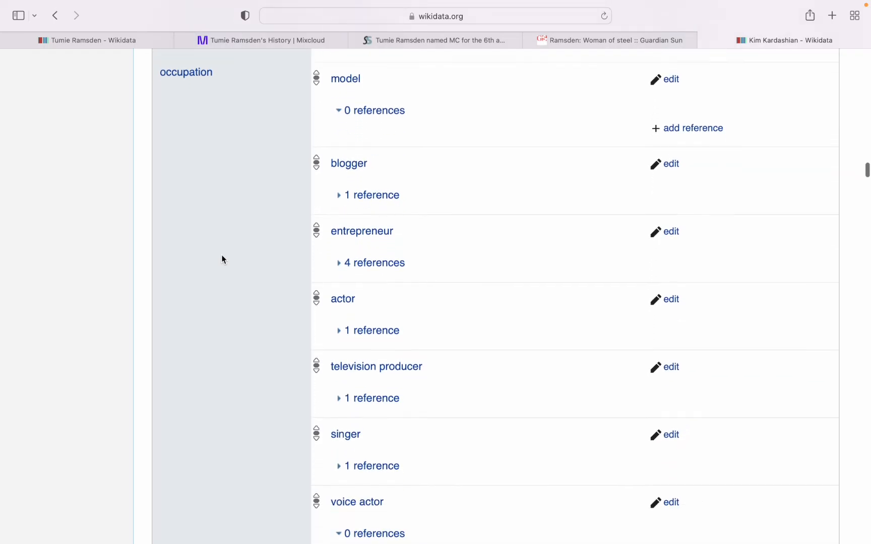
scroll(221, 253, down, 18)
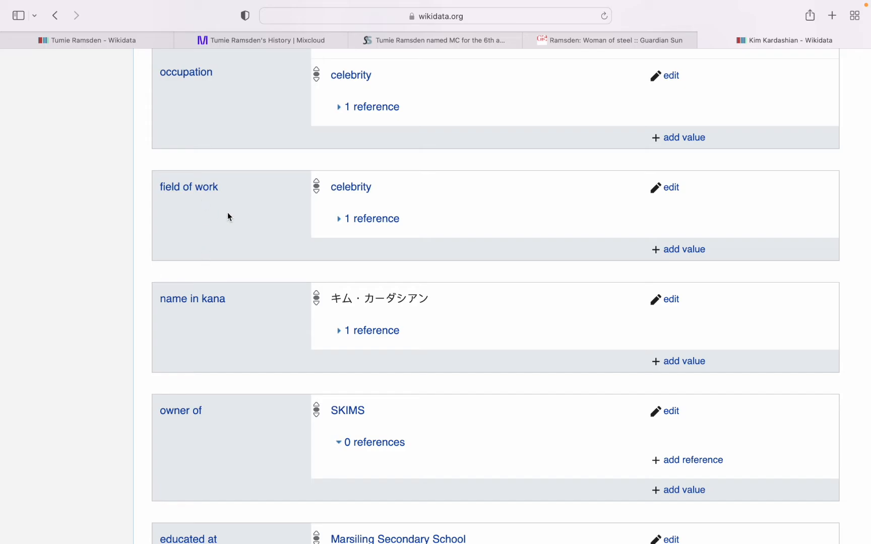
Review the field of work, name in kana, owner of, educated at and residence statements on Kim Kardashian's item.
scroll(227, 212, down, 3)
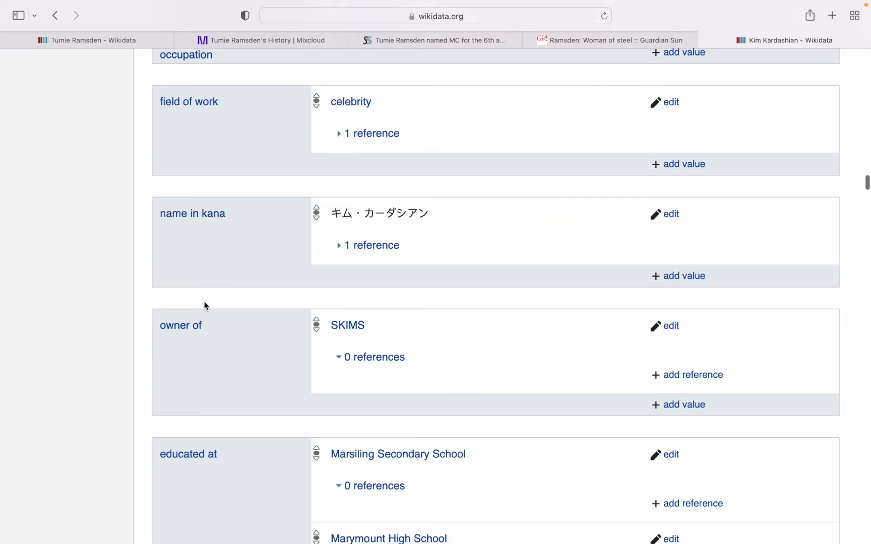
scroll(203, 262, down, 3)
scroll(204, 262, down, 1)
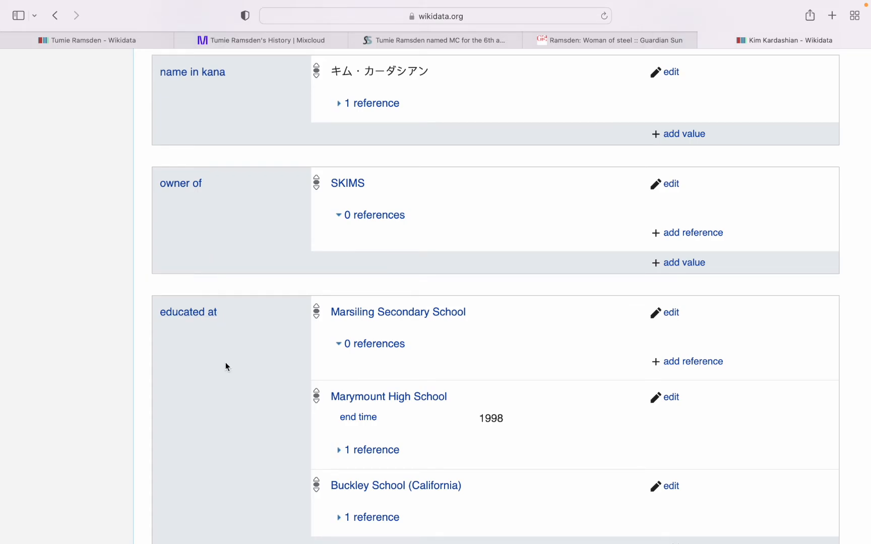
scroll(225, 365, down, 3)
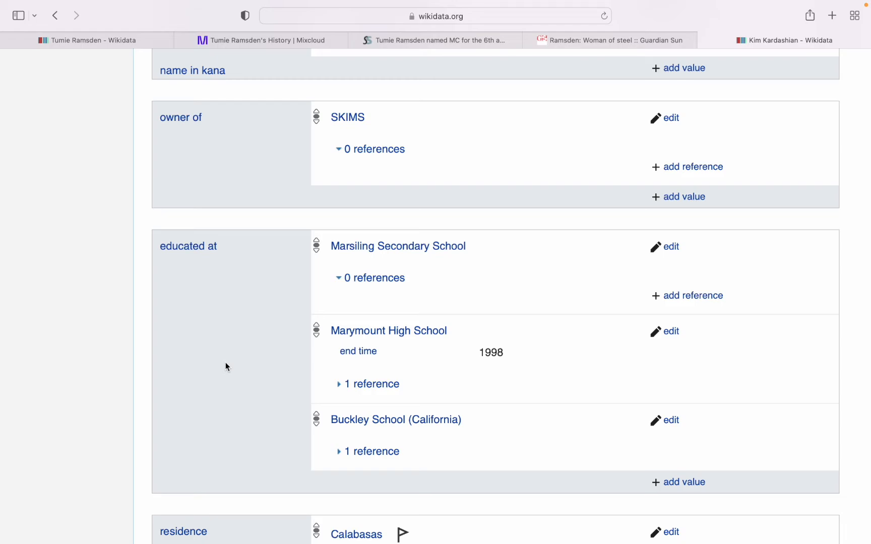
scroll(227, 366, down, 10)
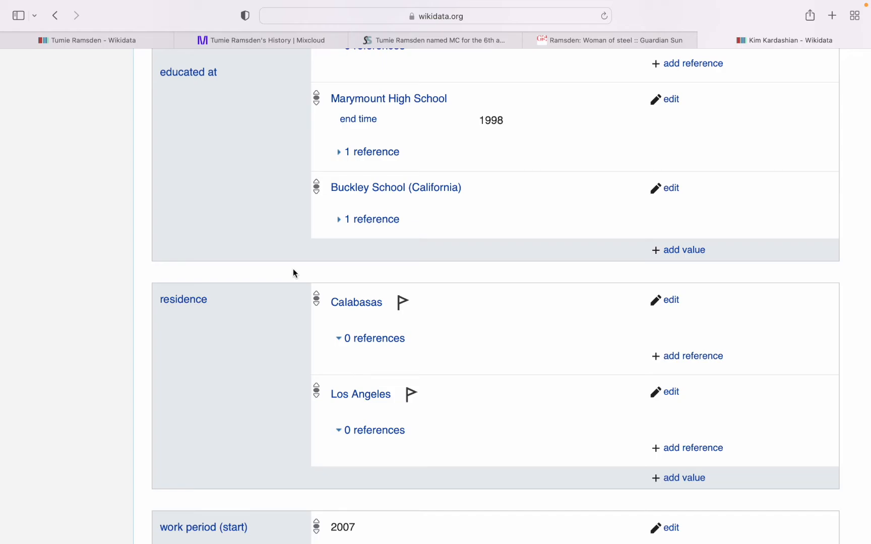
scroll(228, 406, down, 4)
scroll(228, 406, down, 2)
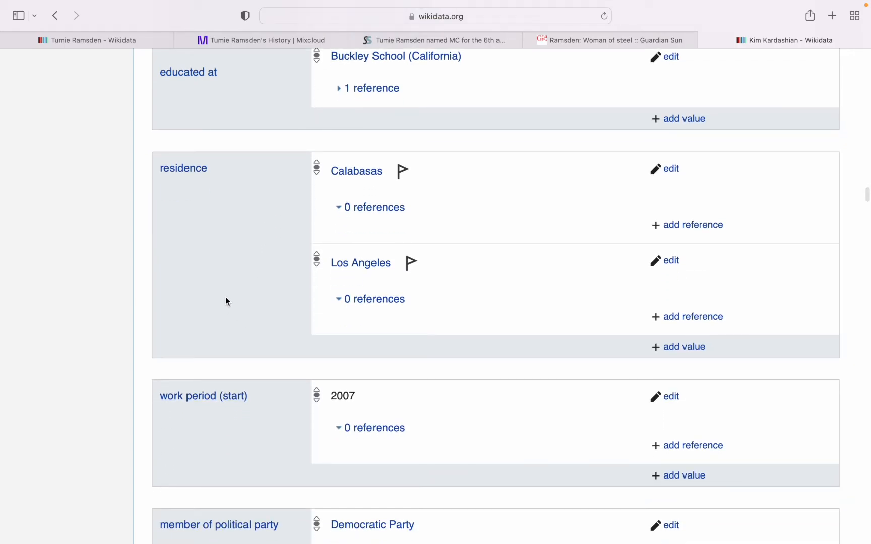
Examine the work period, member of political party, ethnic group and religion or worldview statements on Kim Kardashian's item.
scroll(228, 302, down, 10)
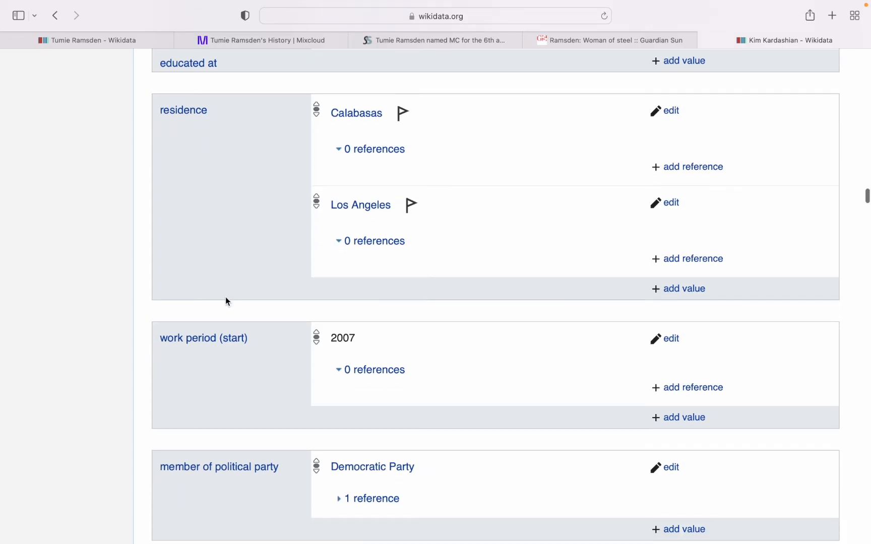
scroll(228, 302, down, 3)
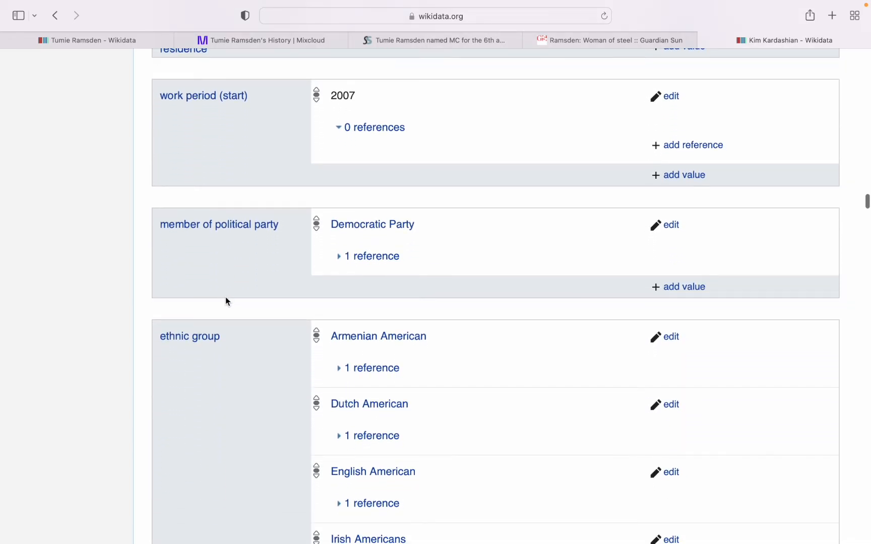
scroll(228, 302, down, 6)
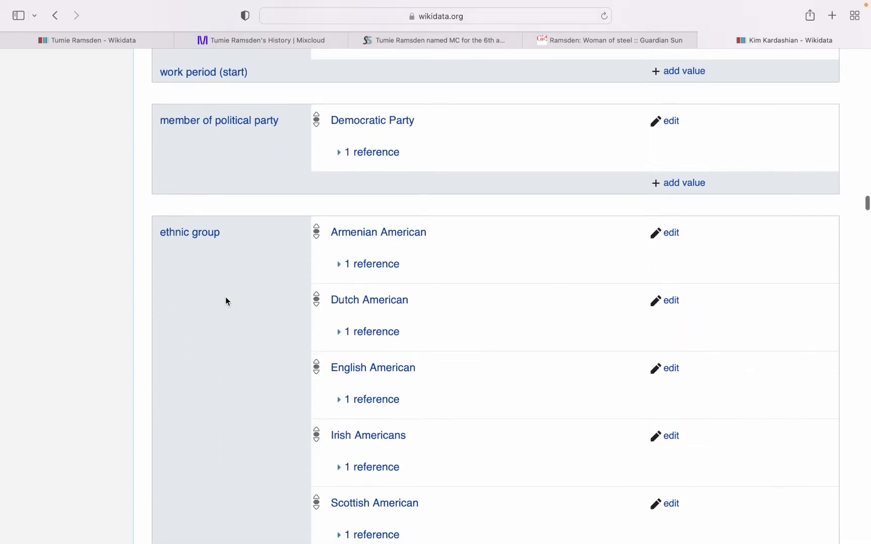
scroll(228, 301, down, 5)
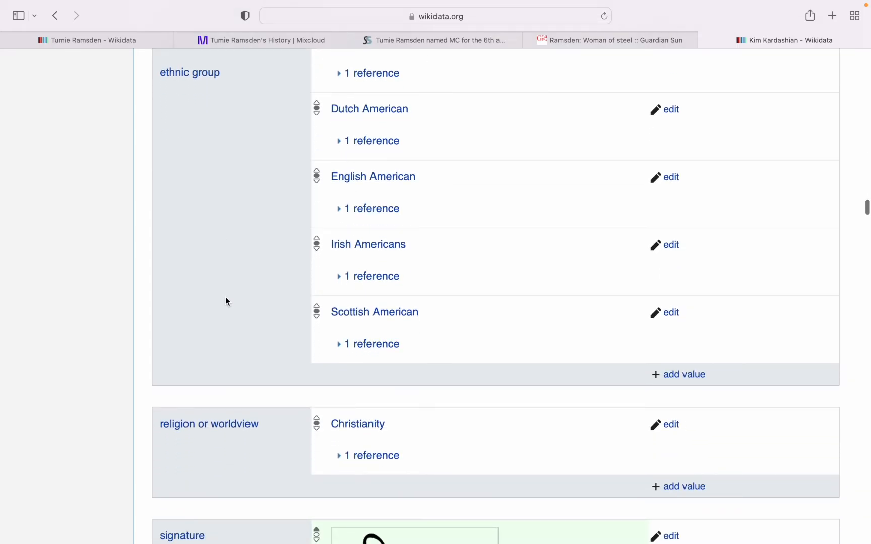
scroll(228, 301, down, 4)
scroll(228, 301, down, 2)
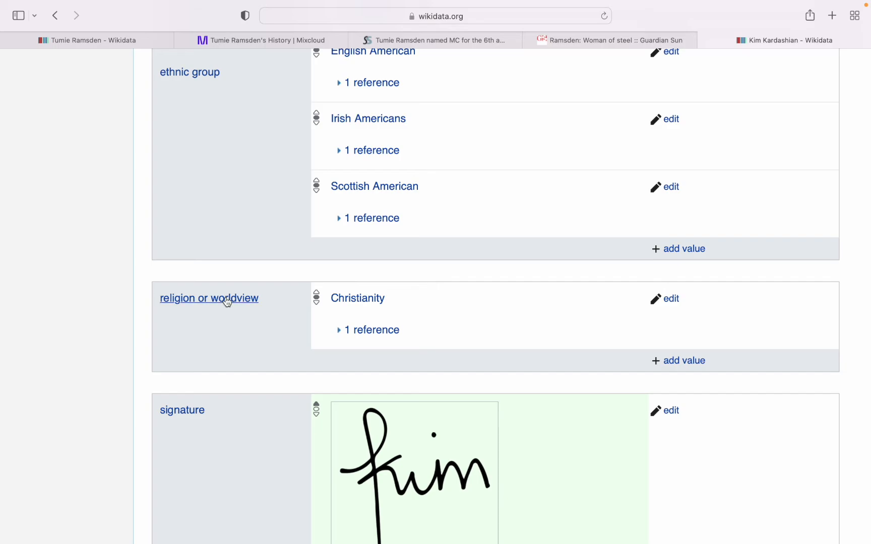
Look through the signature, eye color, hair color, mass and genre statements on Kim Kardashian's item.
scroll(228, 301, down, 10)
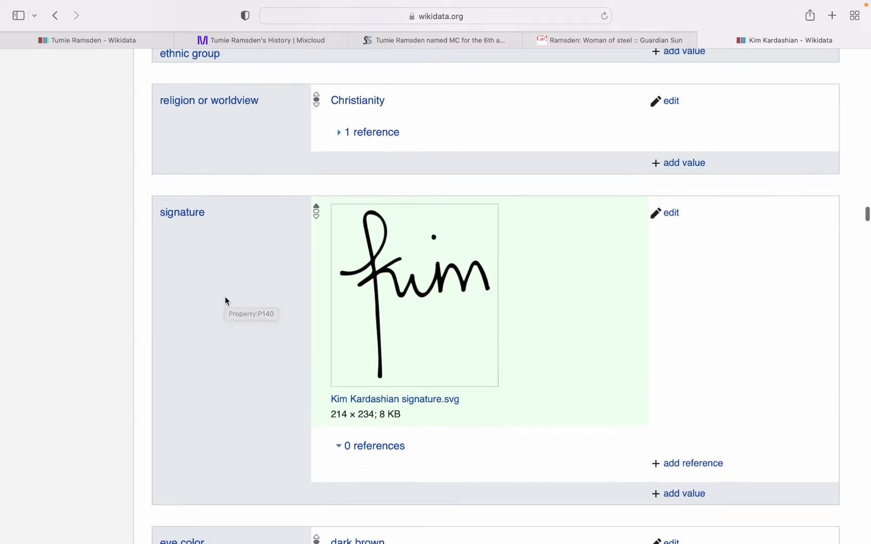
scroll(227, 301, down, 7)
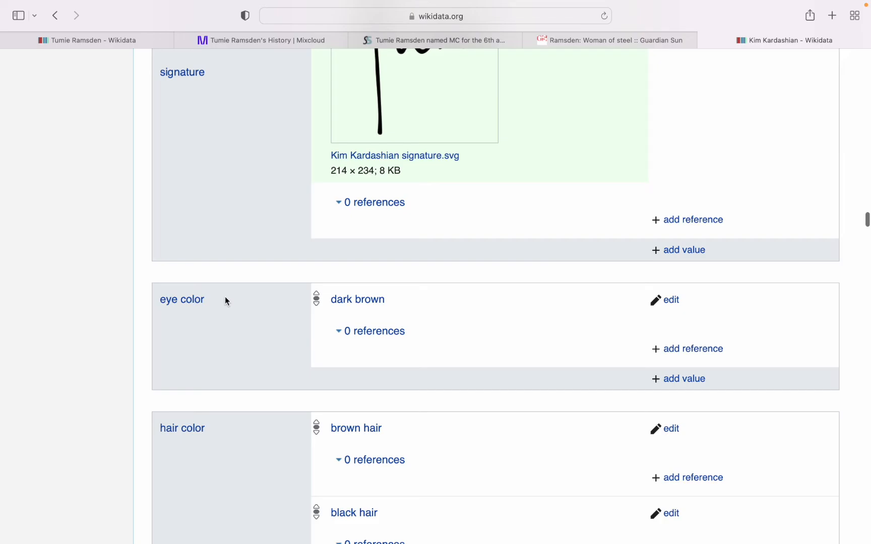
scroll(225, 300, down, 5)
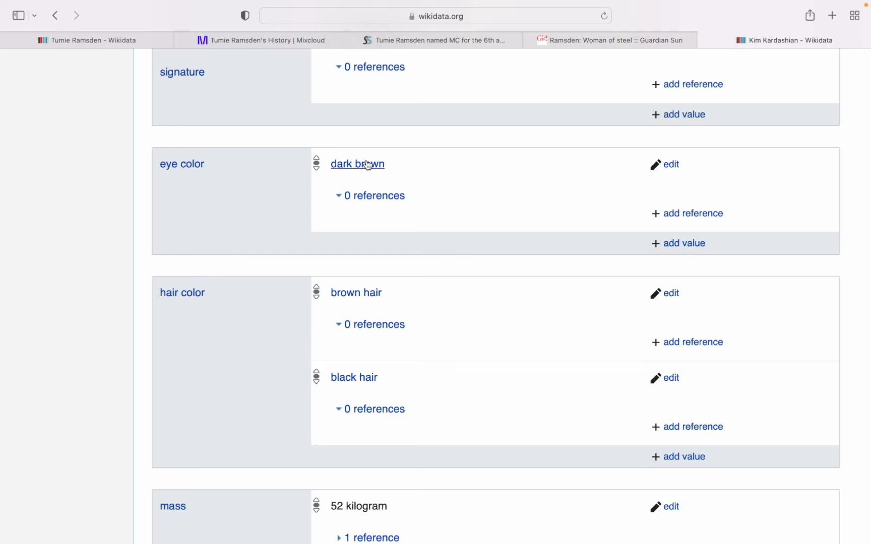
scroll(333, 214, down, 6)
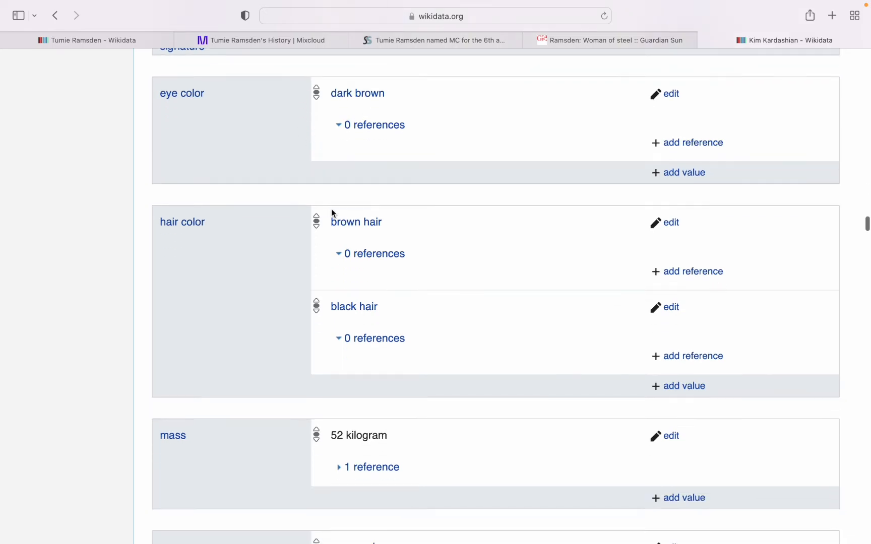
scroll(198, 252, down, 2)
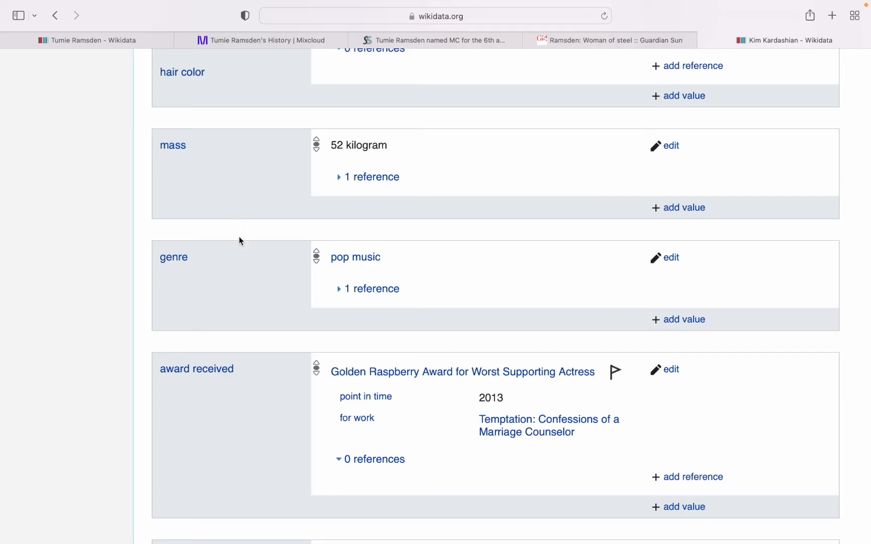
Examine how awards received, nominations, height, official website and has quality are recorded on Kim Kardashian's item.
scroll(241, 241, down, 3)
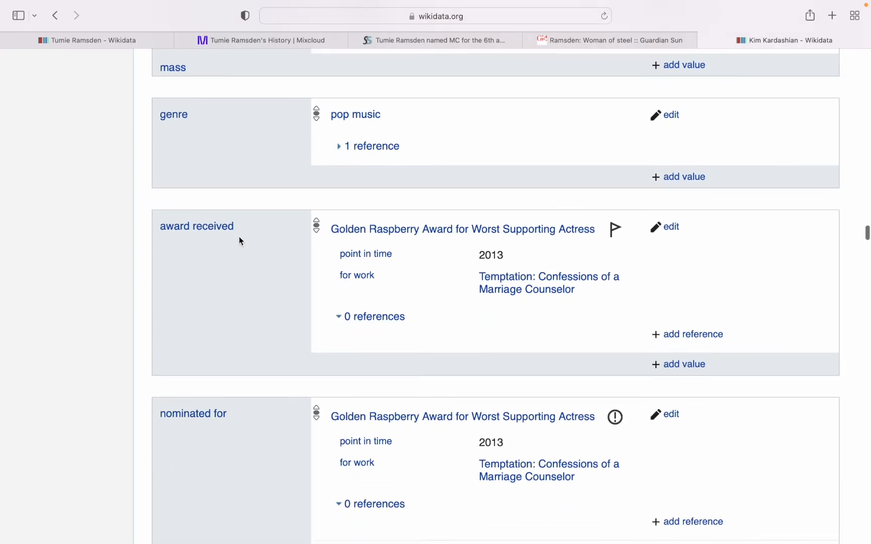
scroll(241, 241, down, 10)
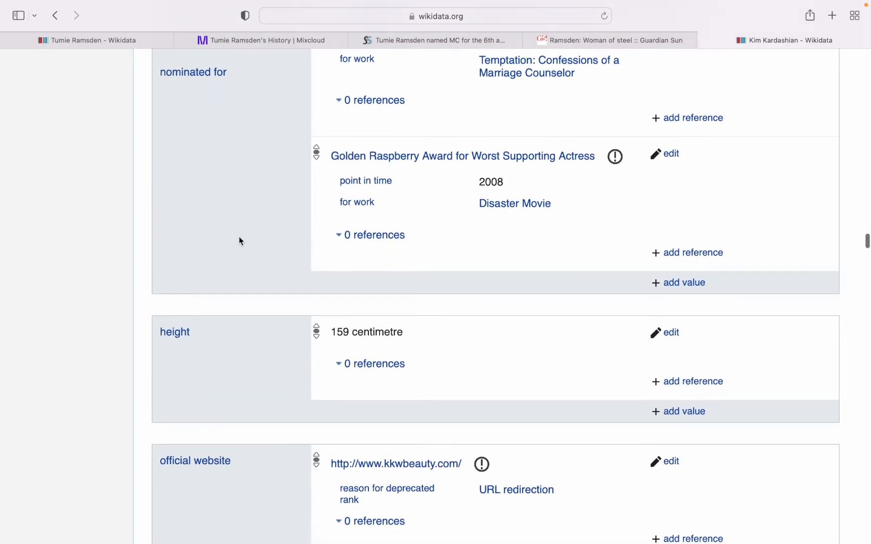
scroll(240, 329, down, 2)
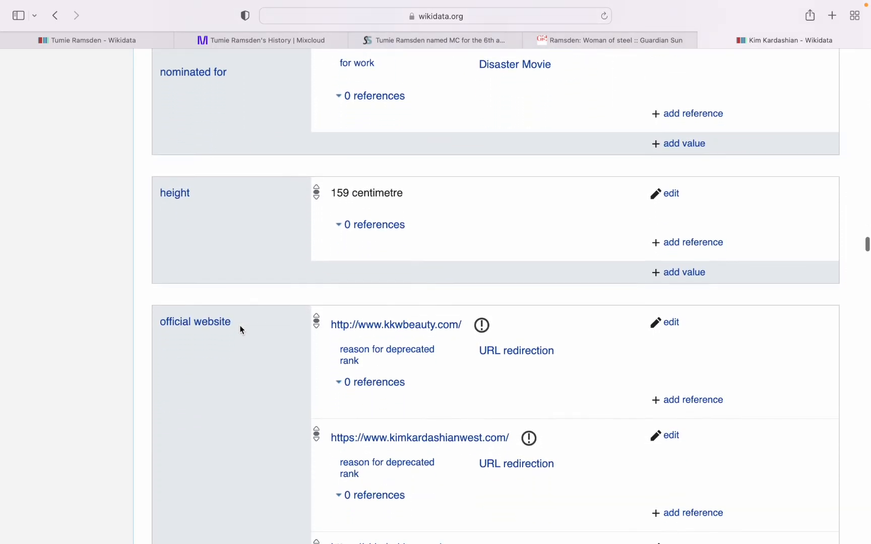
scroll(241, 329, down, 2)
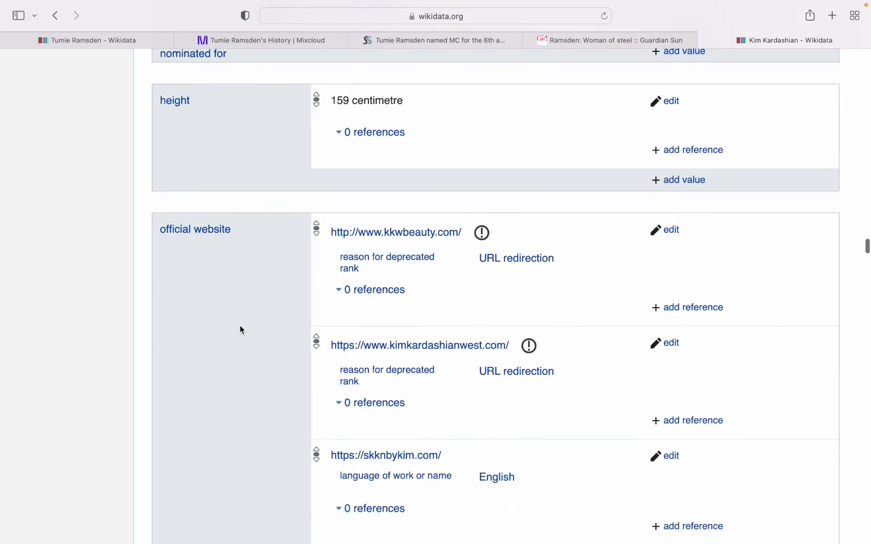
scroll(241, 330, down, 3)
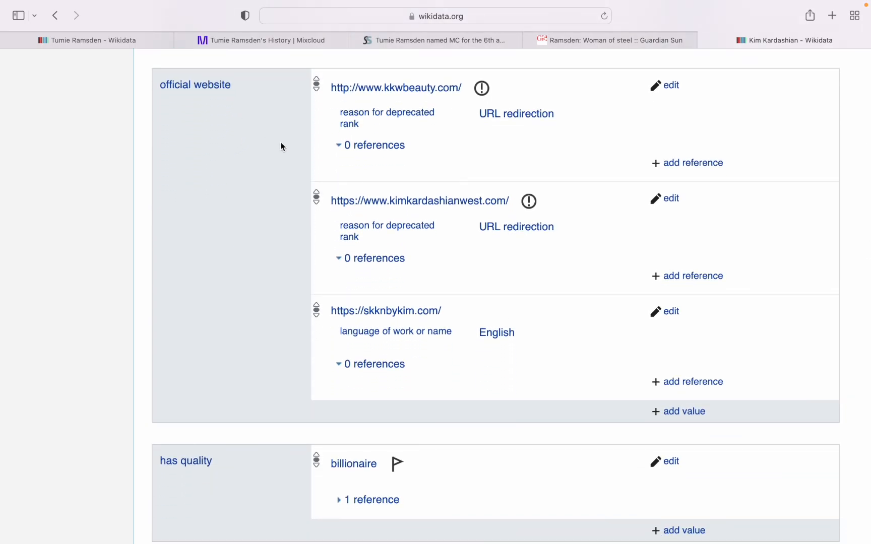
scroll(273, 370, down, 5)
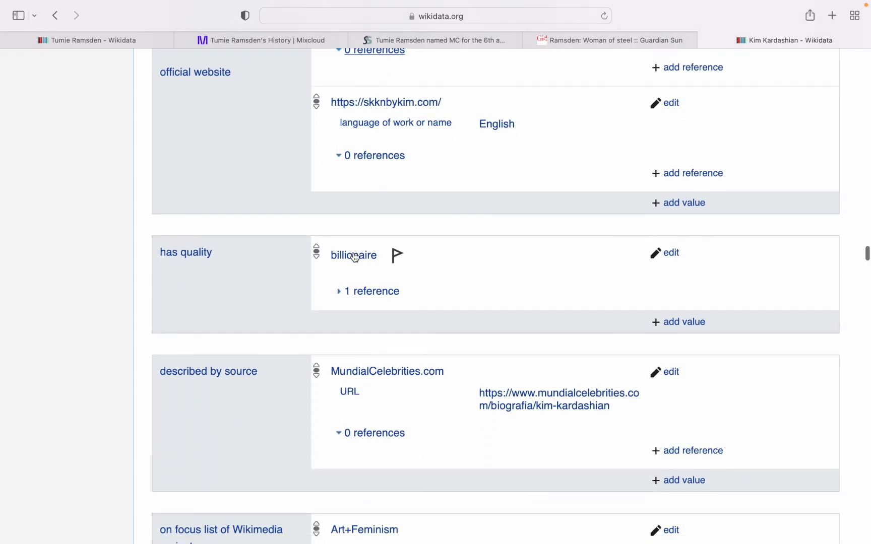
Review the described by source, Wikimedia focus list, net worth and social media followers statements, including the followers' account ID and point in time qualifiers.
scroll(272, 372, down, 3)
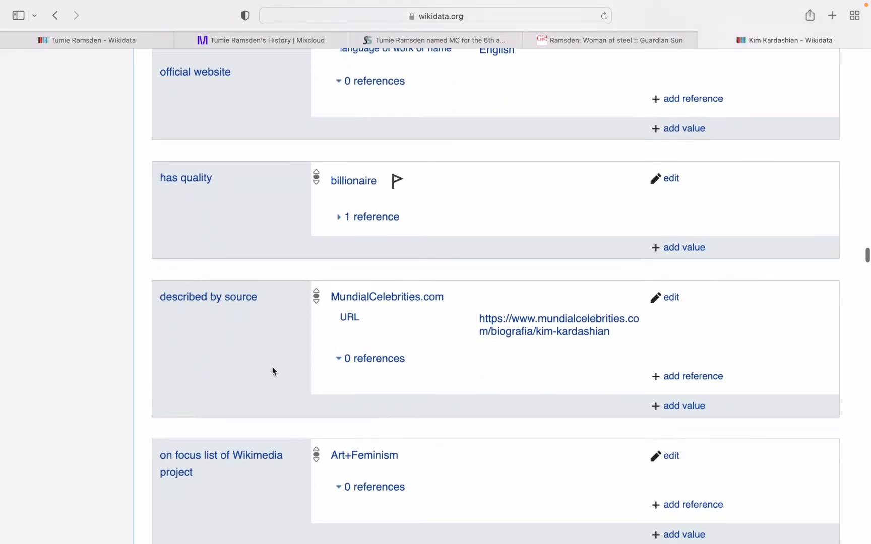
scroll(273, 371, down, 6)
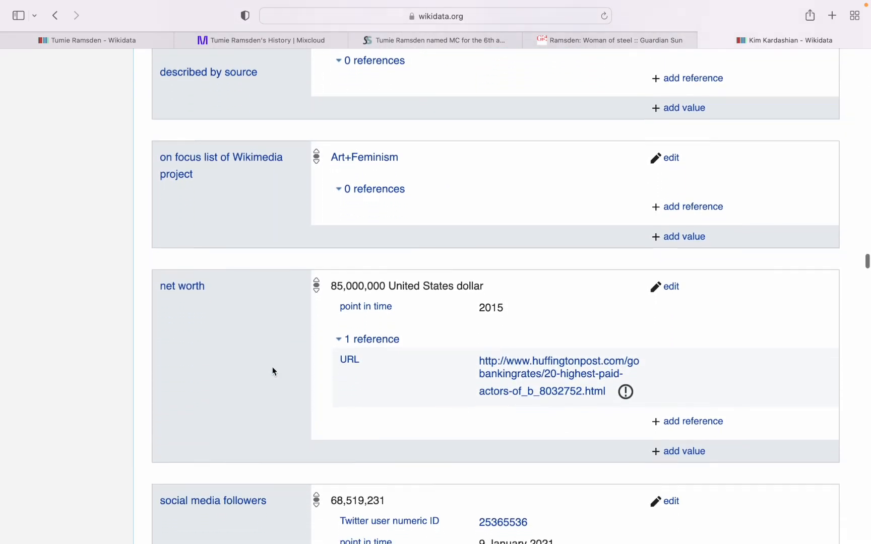
scroll(272, 370, down, 3)
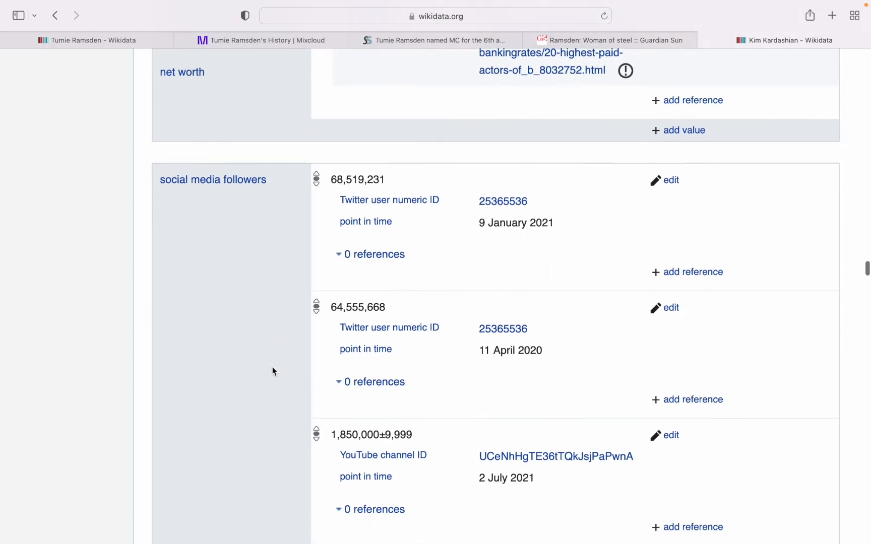
scroll(246, 267, down, 1)
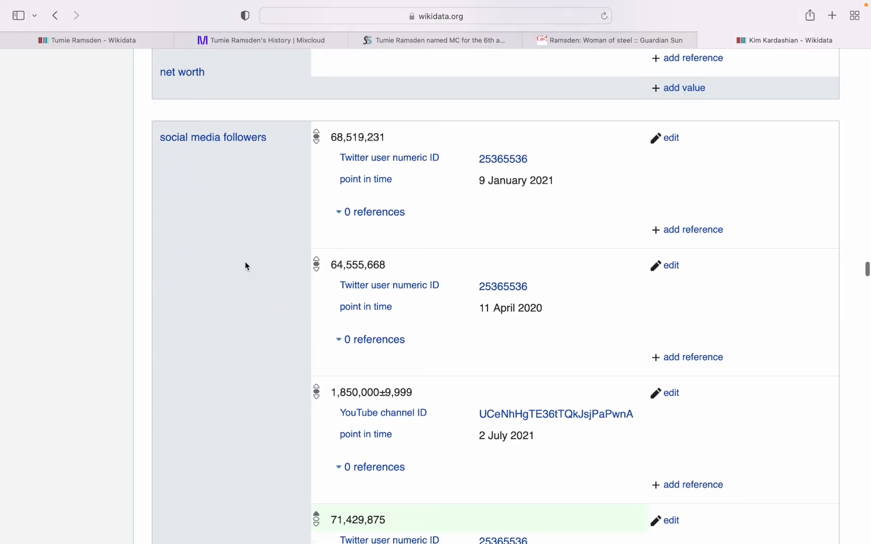
scroll(247, 266, down, 2)
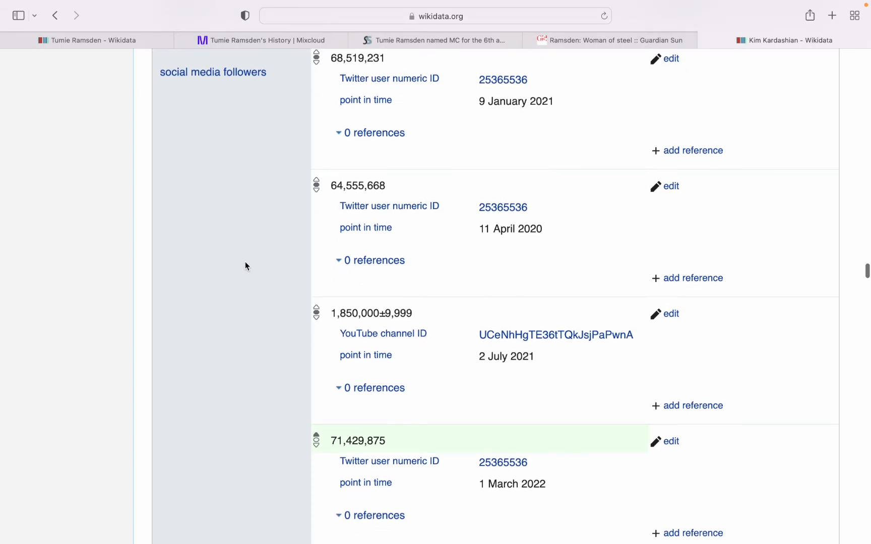
scroll(245, 266, up, 1)
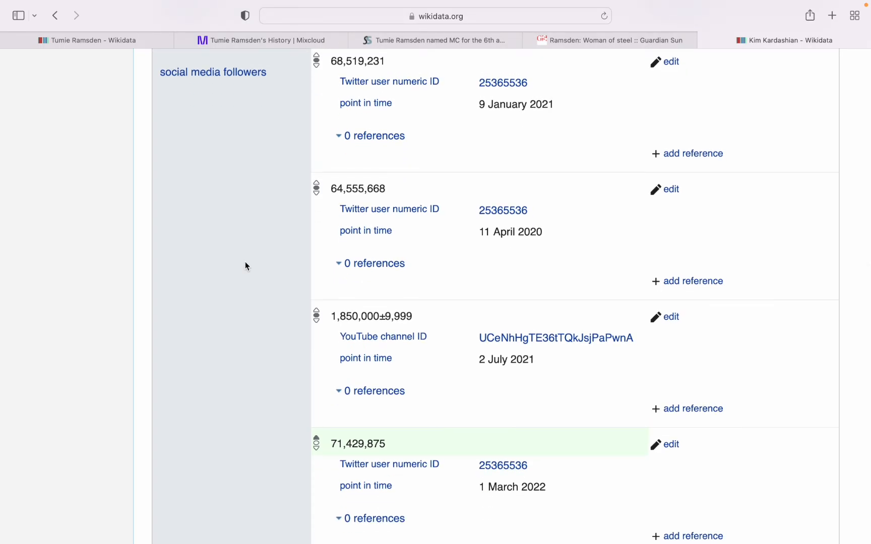
scroll(245, 261, down, 1)
scroll(245, 261, up, 1)
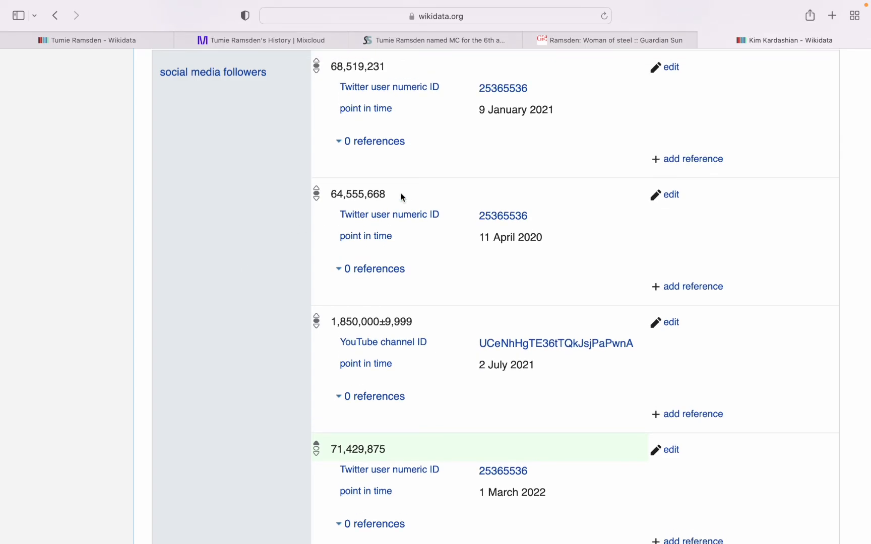
scroll(249, 307, down, 1)
scroll(248, 306, down, 10)
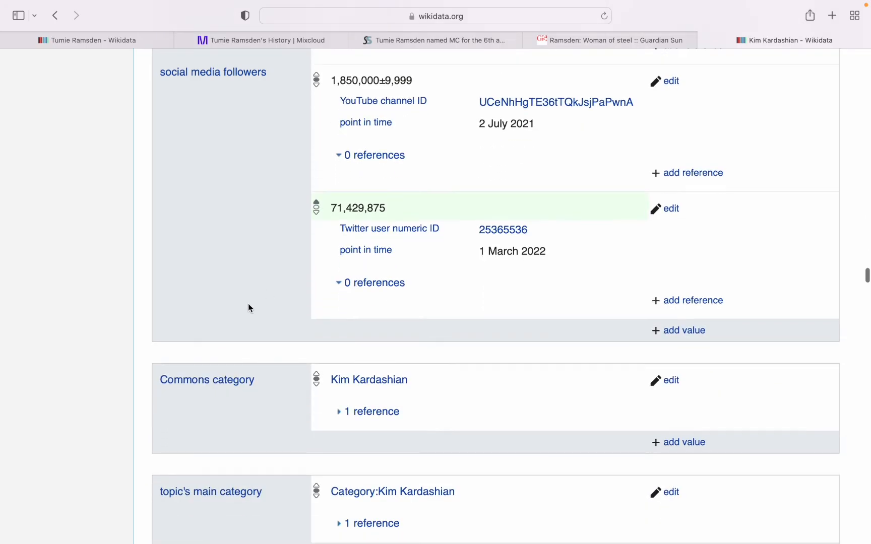
scroll(251, 299, up, 12)
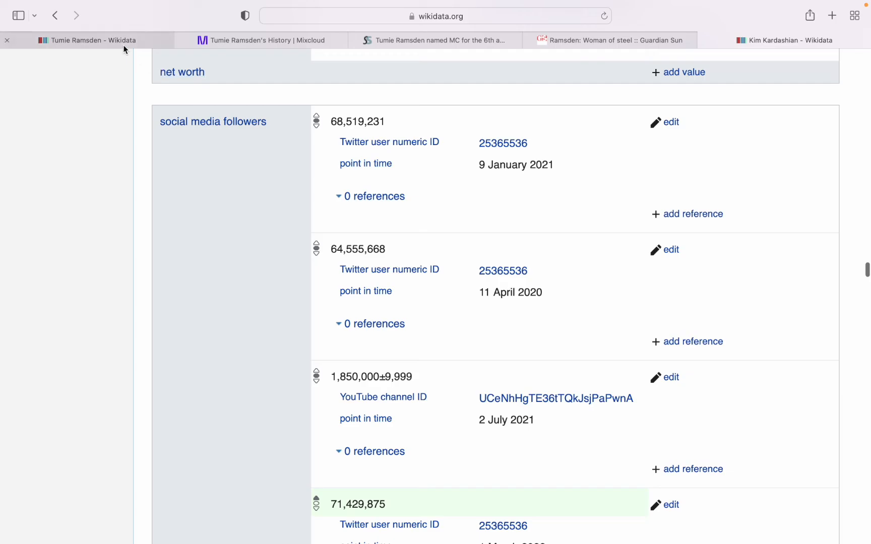
On Tumie Ramsden's Wikidata item, add a hair color statement with the value black hair and publish it.
click(120, 42)
scroll(331, 257, up, 12)
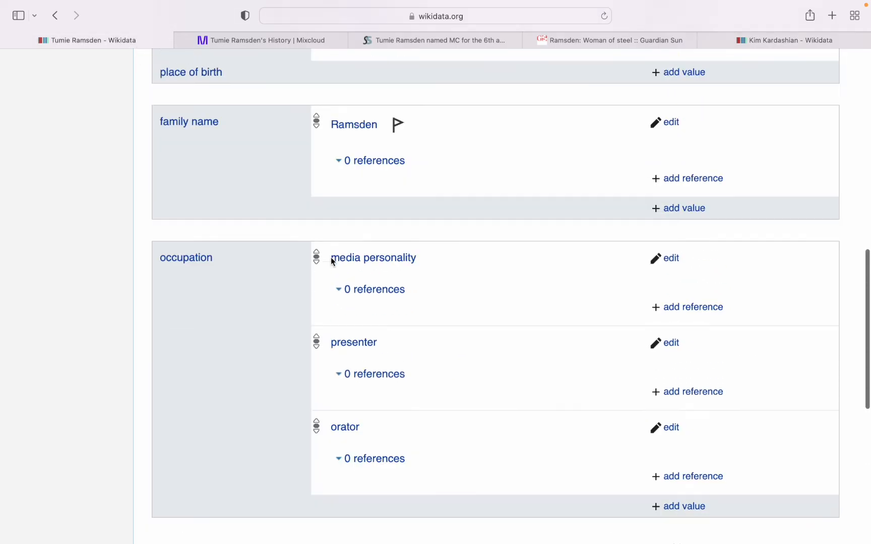
scroll(331, 257, up, 5)
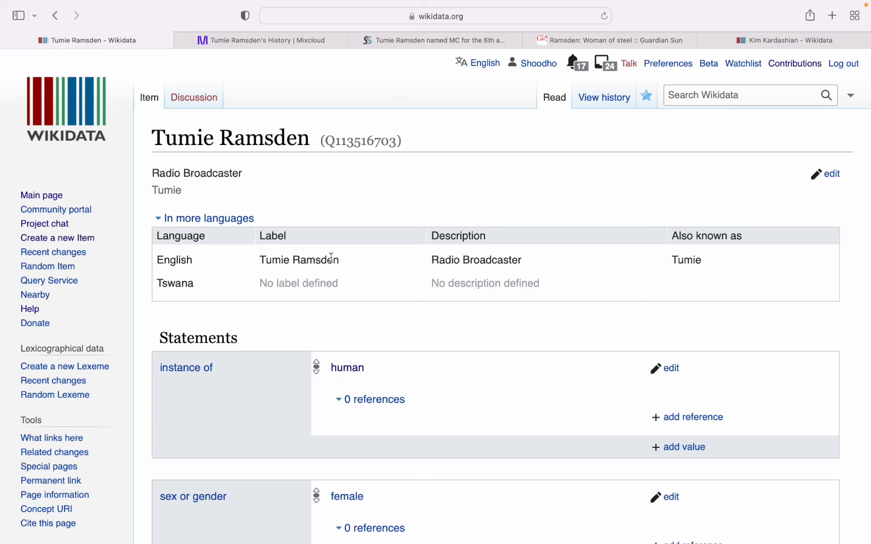
scroll(330, 333, down, 14)
scroll(328, 322, up, 6)
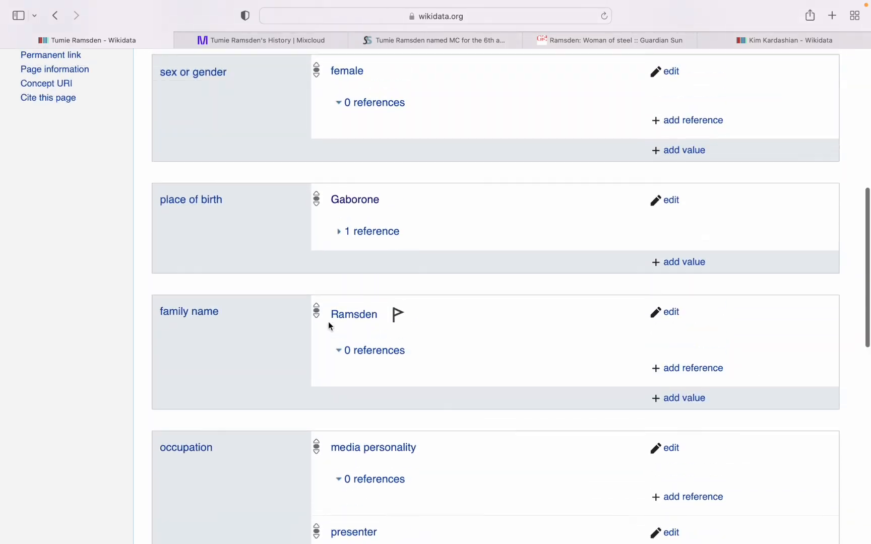
scroll(329, 323, down, 8)
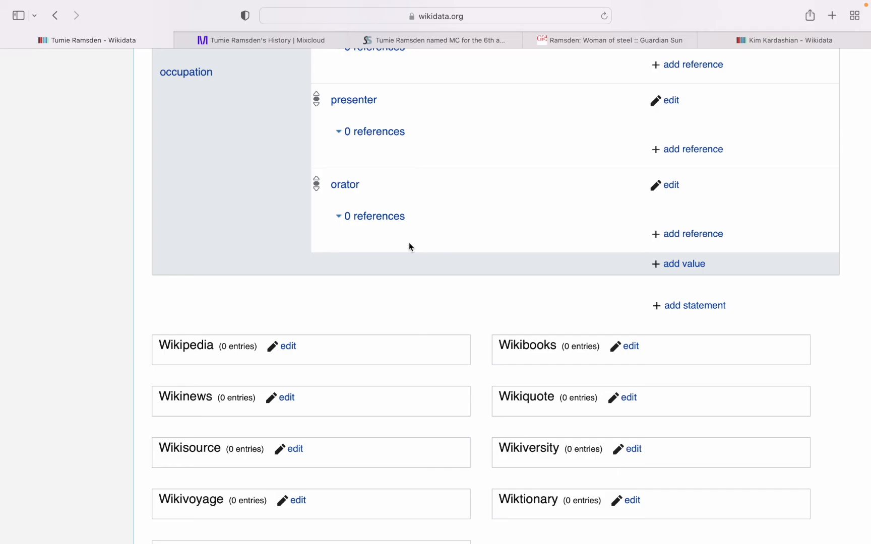
click(696, 306)
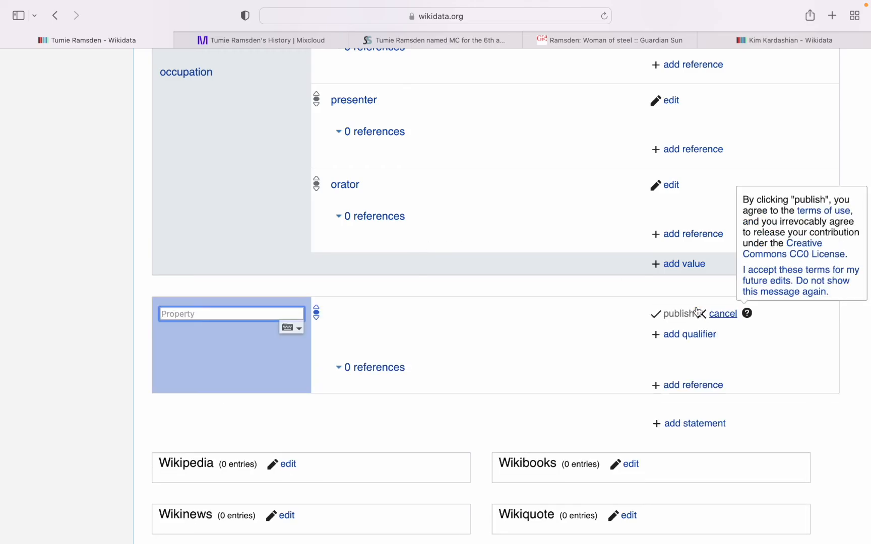
text(h)
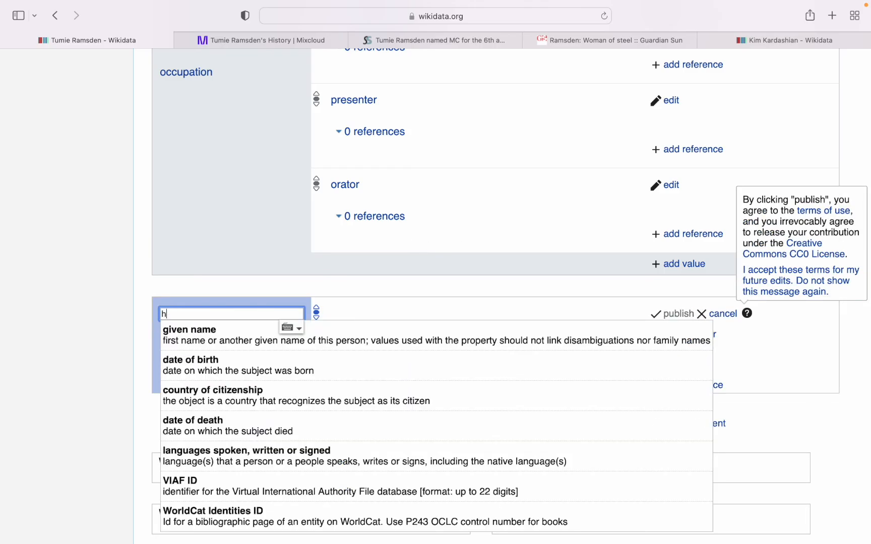
text(air)
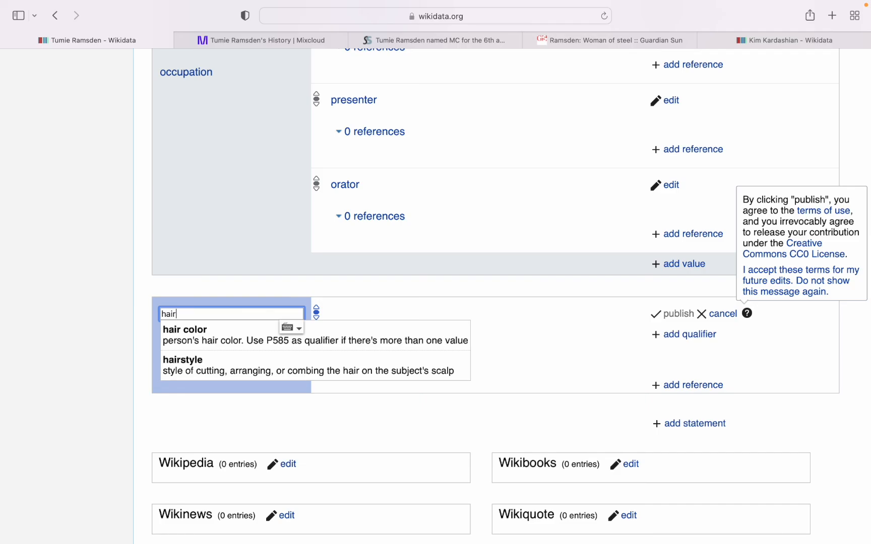
click(194, 340)
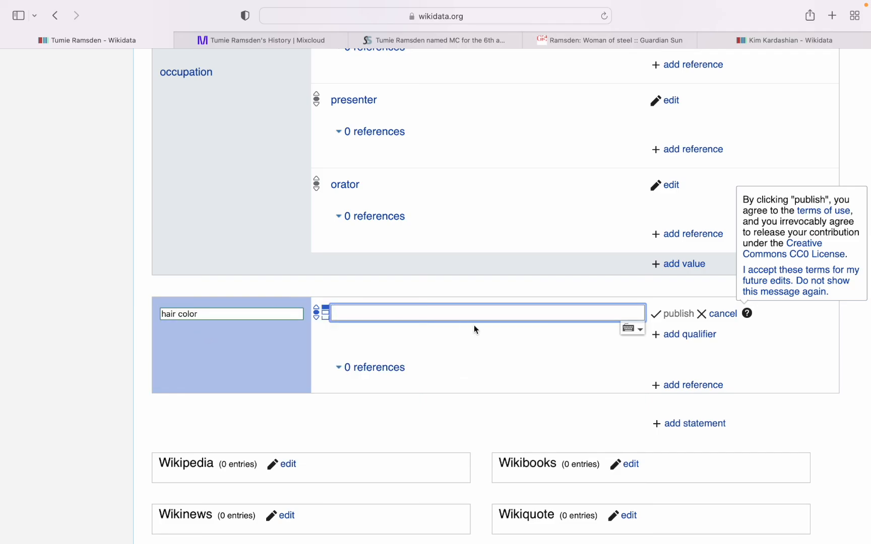
text(Black)
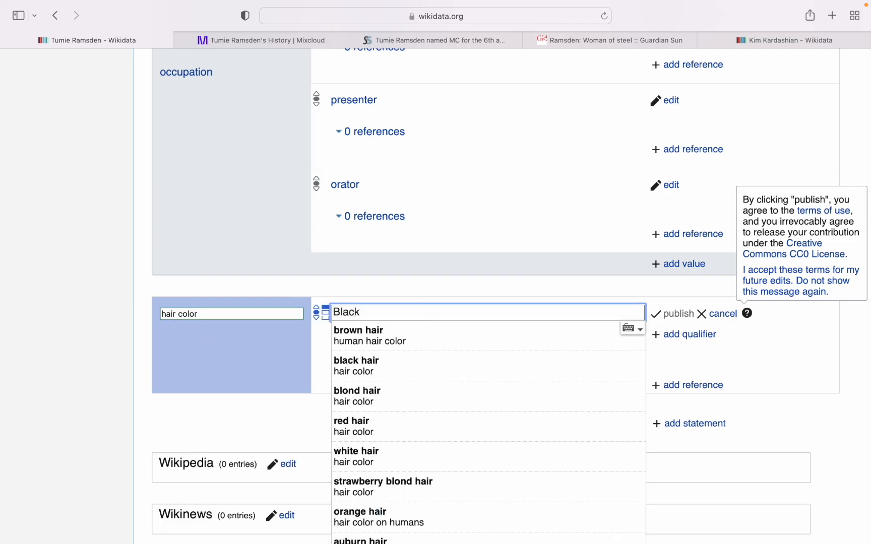
click(485, 340)
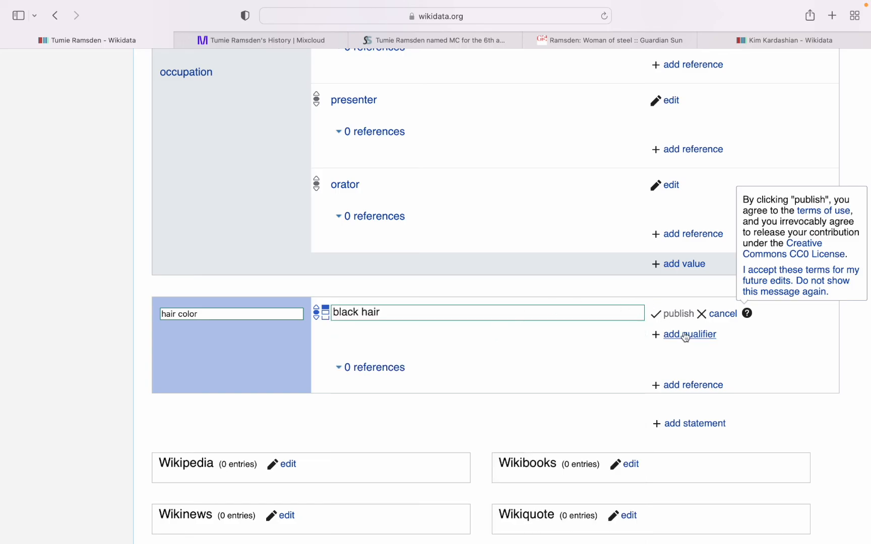
click(674, 318)
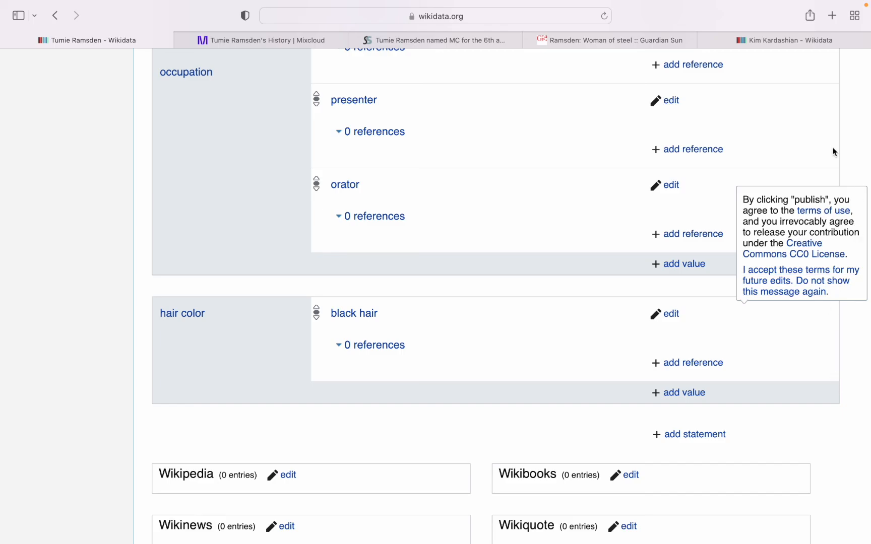
scroll(794, 172, up, 1)
scroll(792, 168, up, 10)
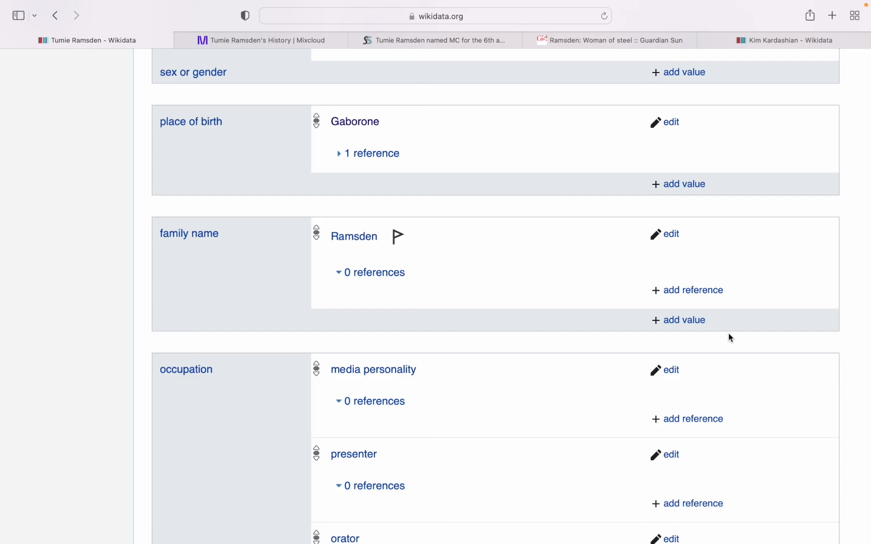
scroll(774, 283, up, 3)
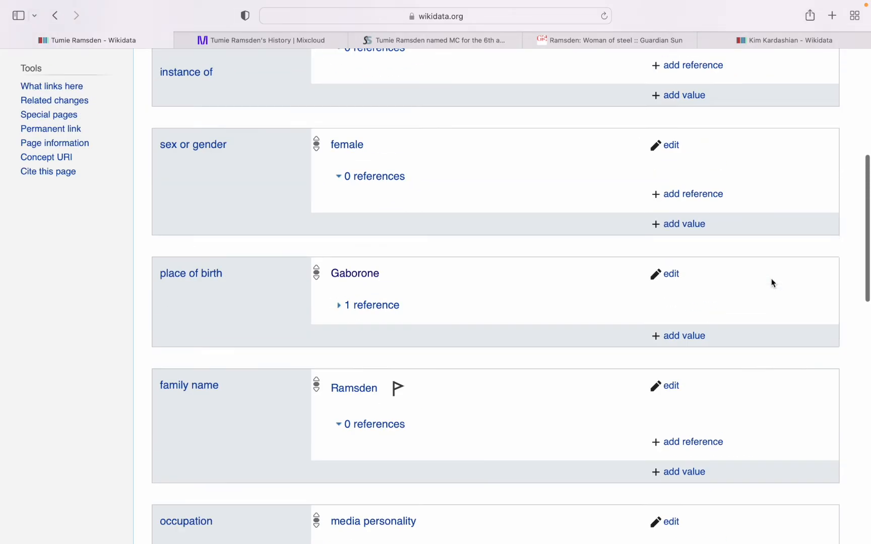
scroll(774, 283, up, 6)
scroll(774, 284, down, 4)
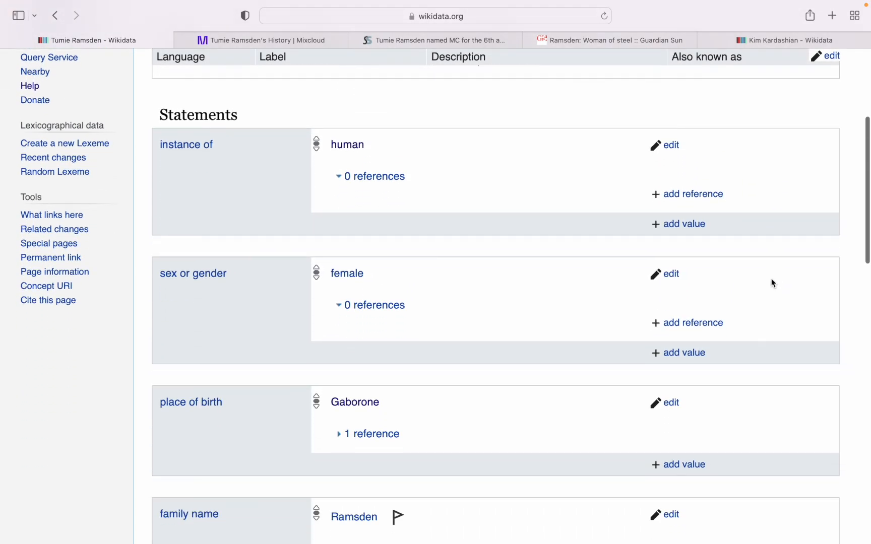
scroll(773, 284, up, 5)
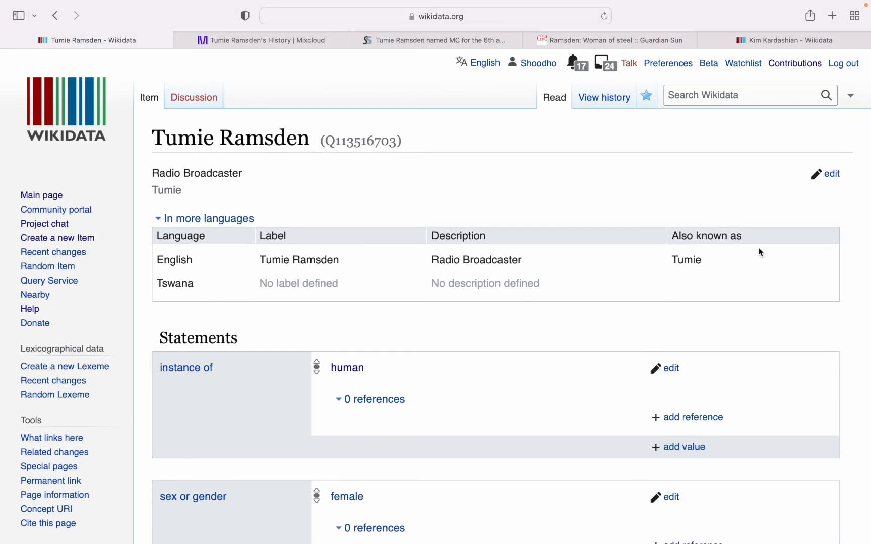